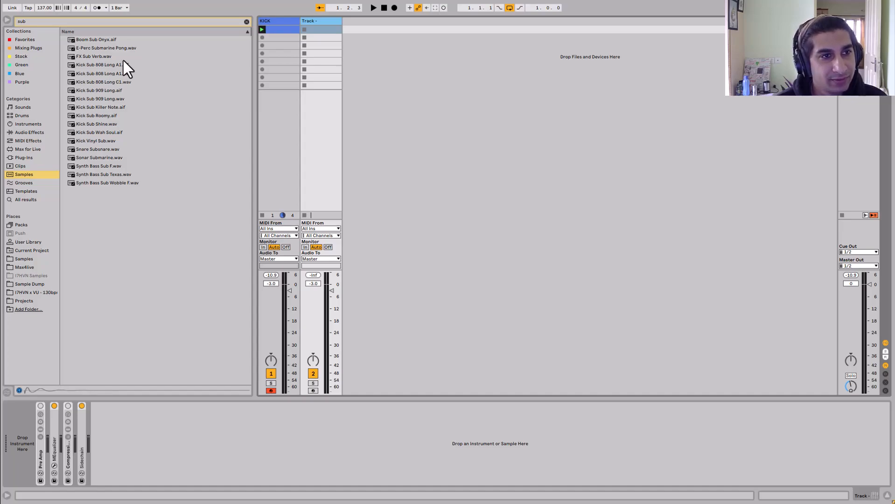
- Load the sample Kick Sub 808 Long C1.wav onto the second track and preview it
left_click(298, 54)
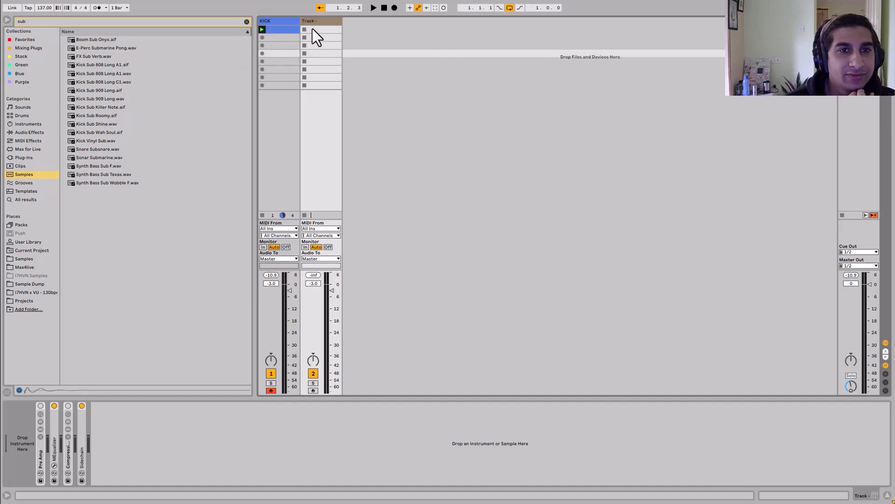
double_click(88, 84)
left_click(20, 439)
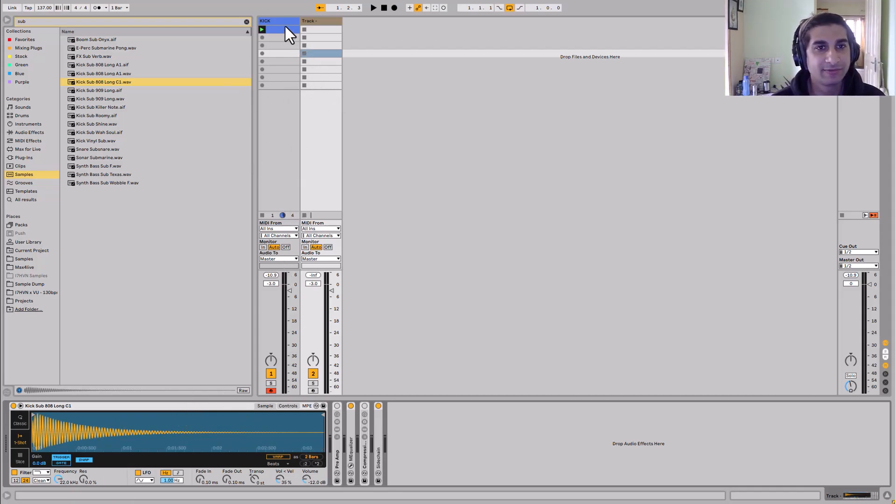
key("space")
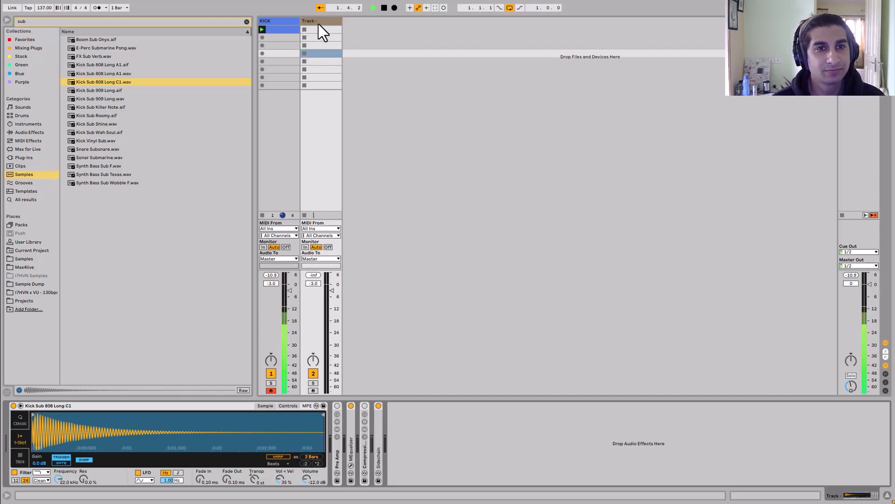
key("space")
- Rename the second track to SUB
key("ctrl+r")
type("US")
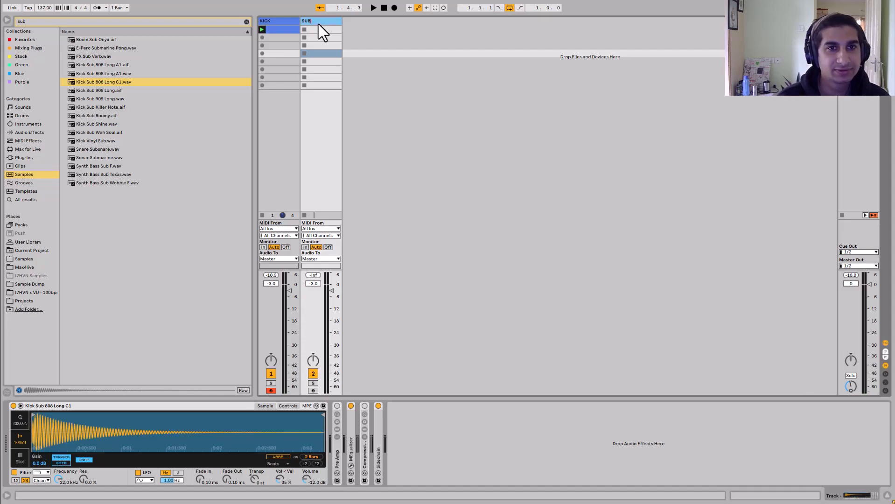
- Create a MIDI clip on the SUB track with C3 sixteenth notes at 1.1.3, 1.2.2, 1.3.4 and 1.4.3, and play it
double_click(319, 31)
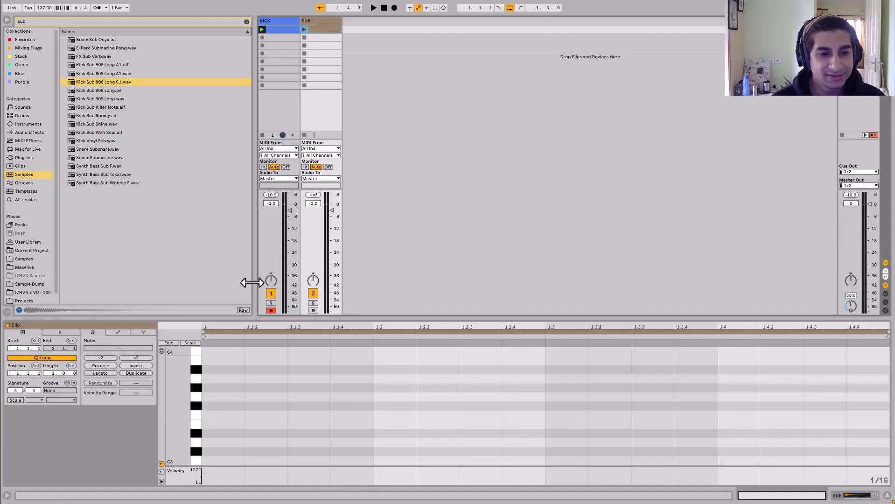
left_click_drag(276, 325, 276, 187)
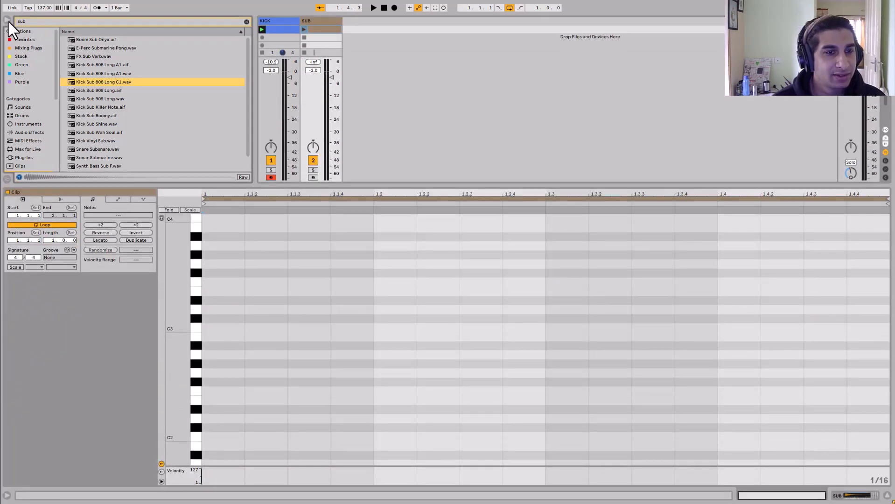
left_click(8, 20)
double_click(229, 328)
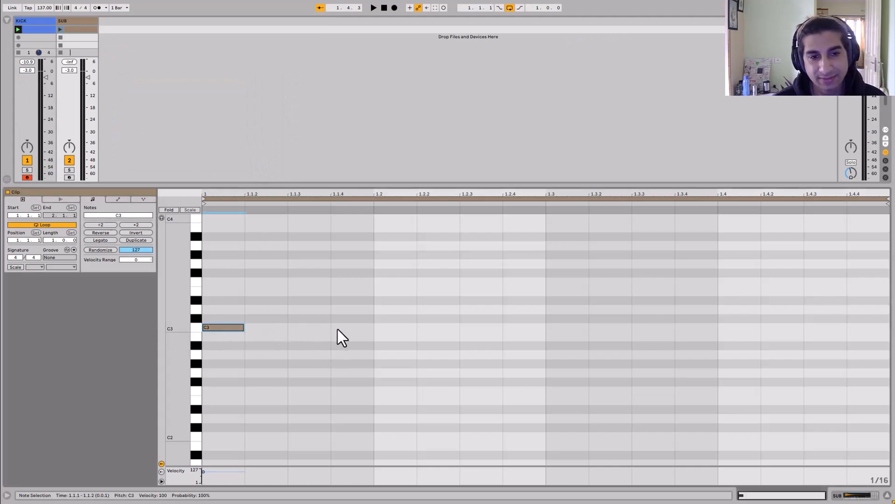
left_click_drag(234, 328, 302, 329)
double_click(438, 328)
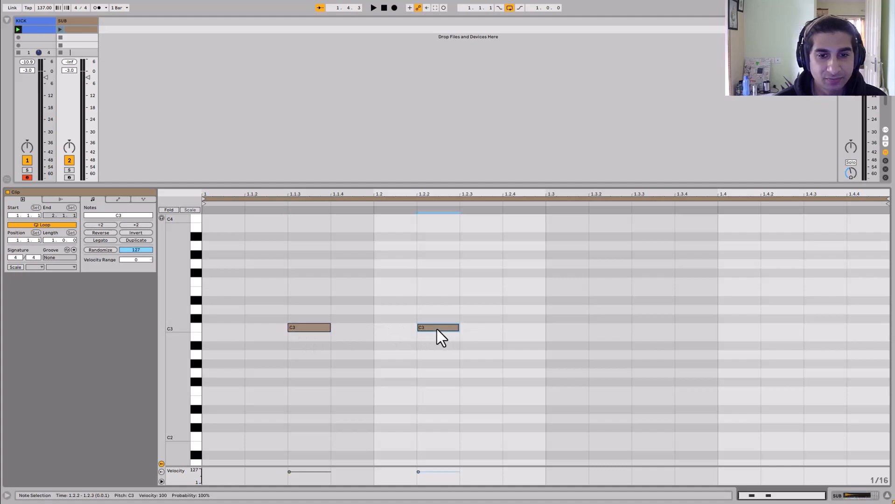
double_click(681, 326)
double_click(825, 329)
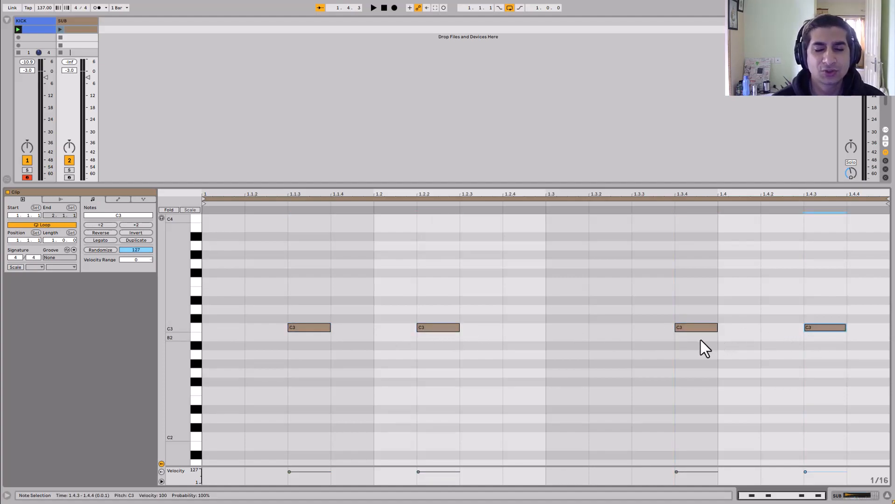
left_click(60, 29)
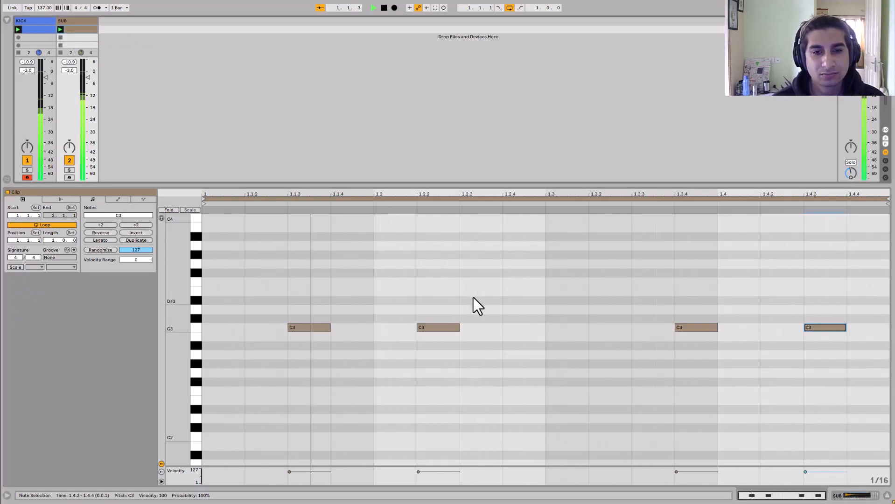
key("space")
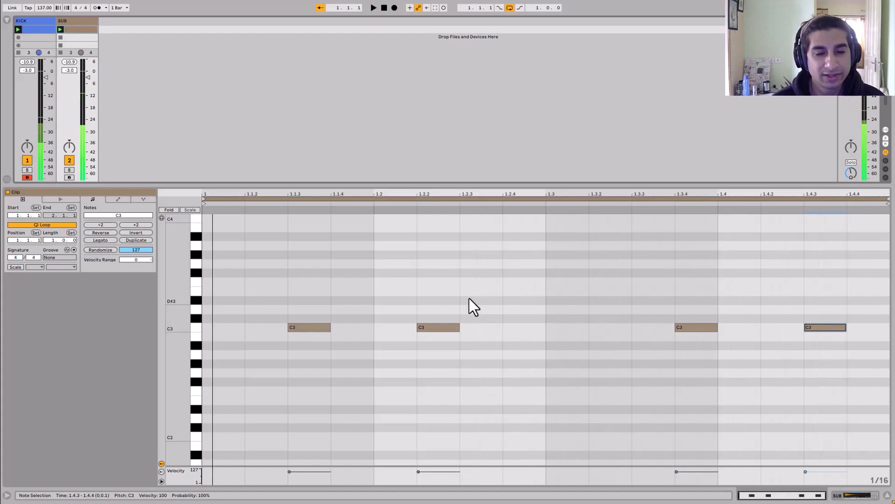
- Add bassline notes A3, F3, E3, C3 and D3 between the C3 notes and play the clip
double_click(387, 245)
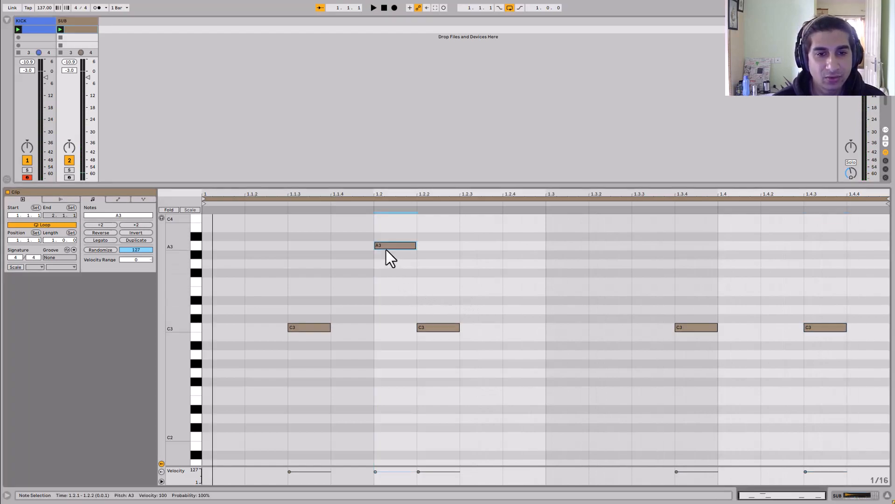
double_click(469, 282)
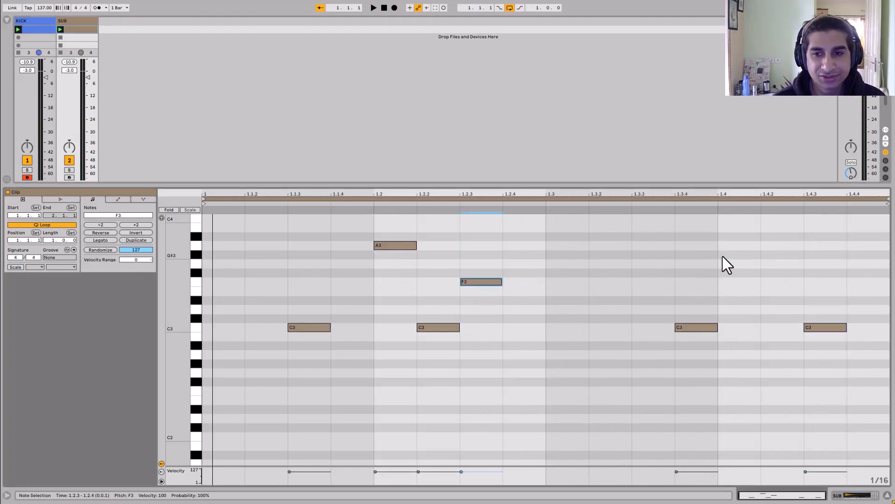
double_click(628, 246)
double_click(790, 282)
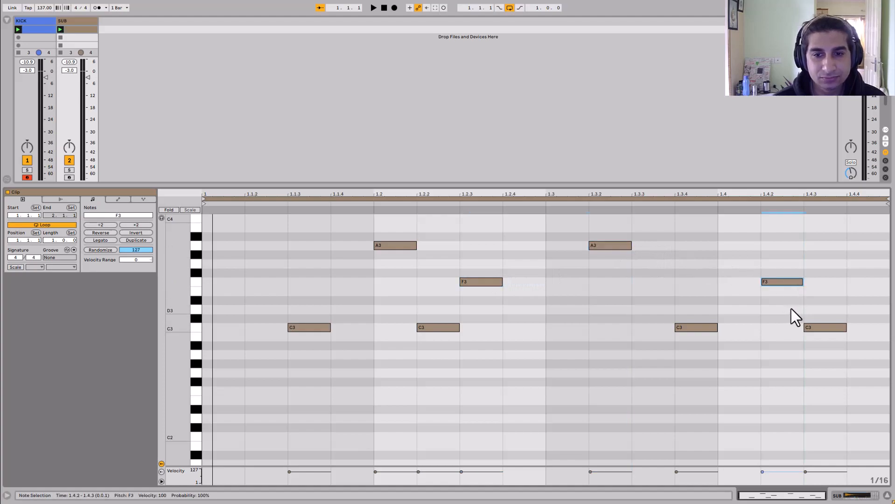
double_click(576, 291)
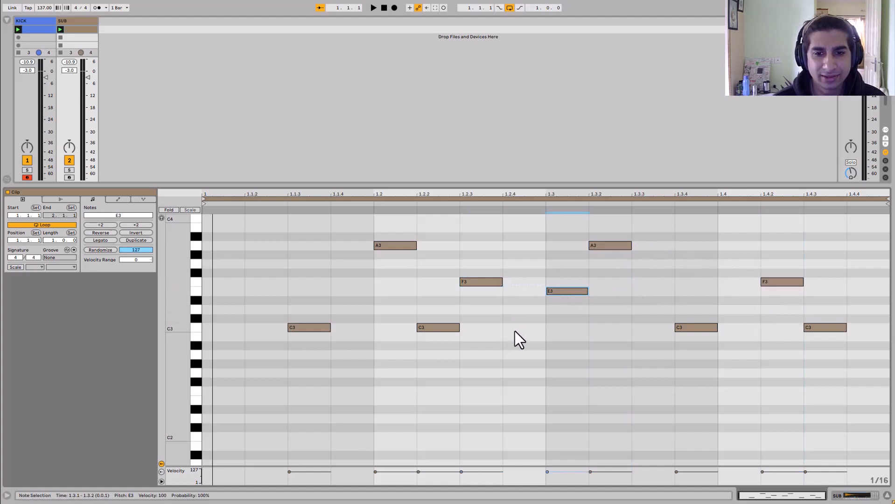
double_click(515, 328)
double_click(252, 282)
double_click(864, 309)
key("space")
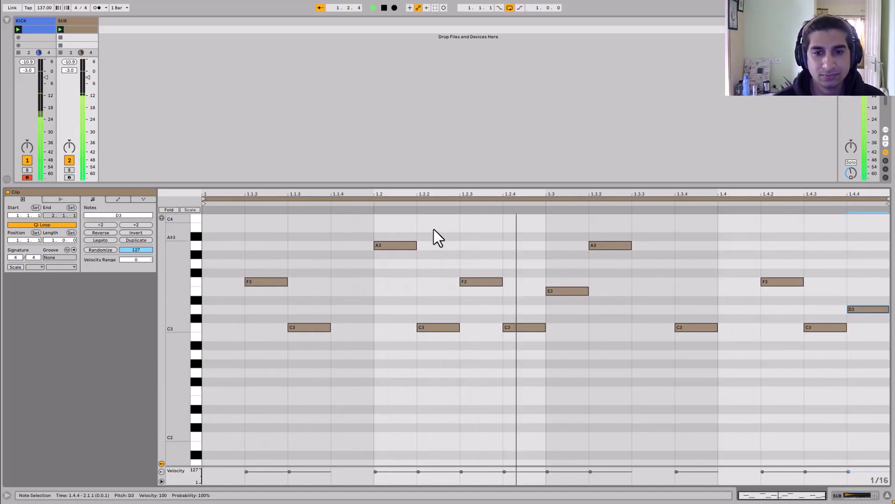
key("space")
- Open the MEqualizer plugin window on the SUB track
left_click(64, 23)
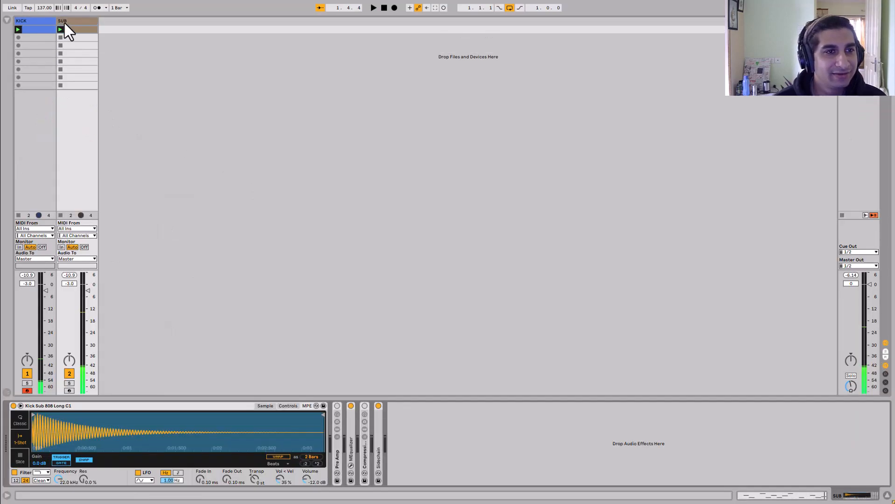
double_click(349, 453)
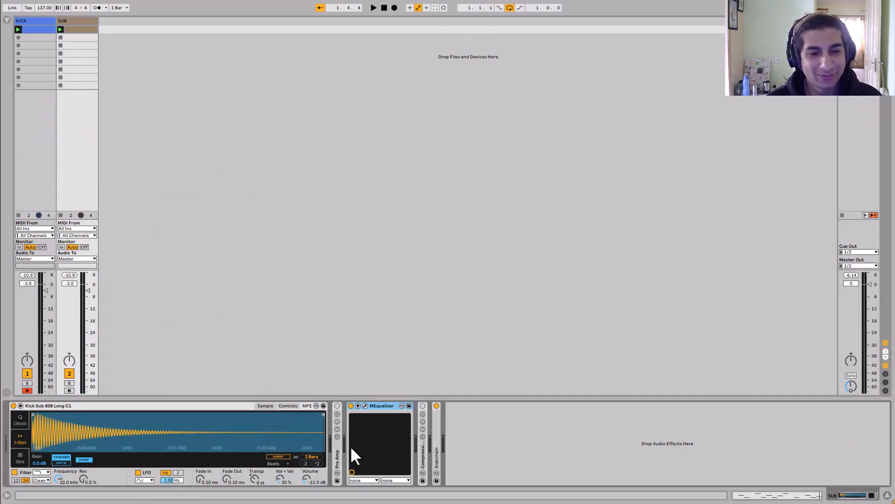
left_click(365, 406)
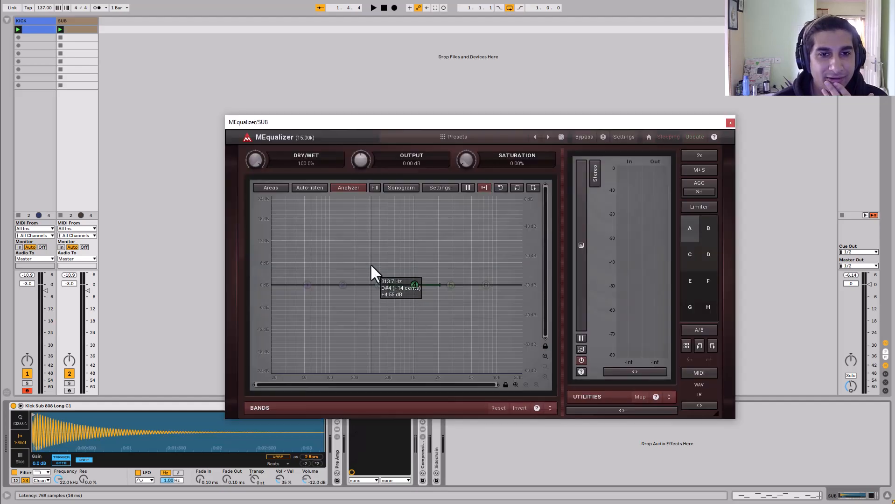
- Add an EQ band and set it to a low-pass filter with slope 3
left_click(489, 286)
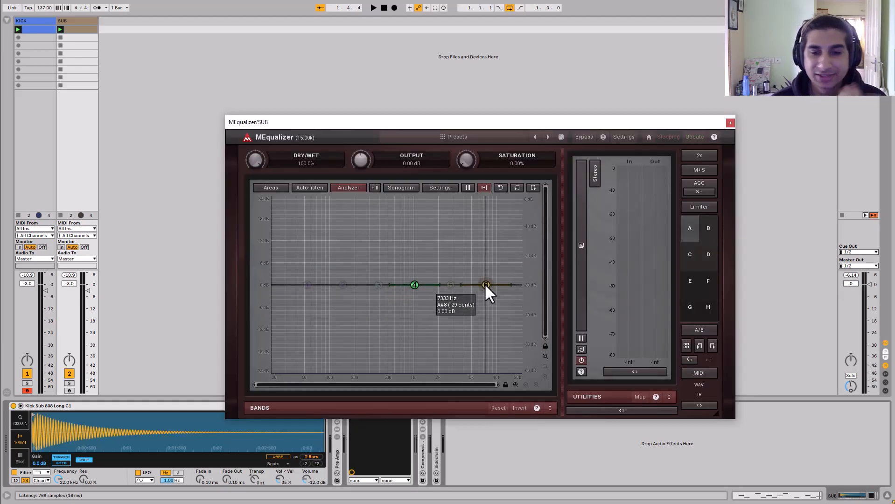
right_click(486, 285)
left_click(301, 295)
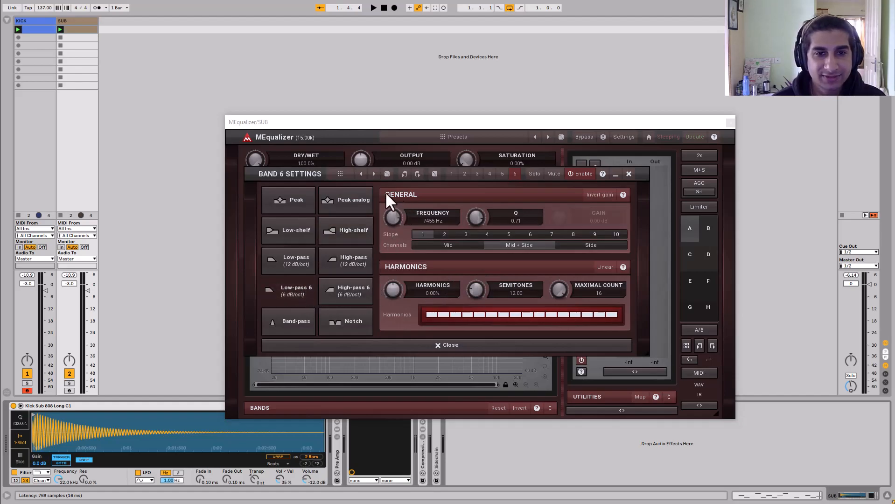
left_click(465, 235)
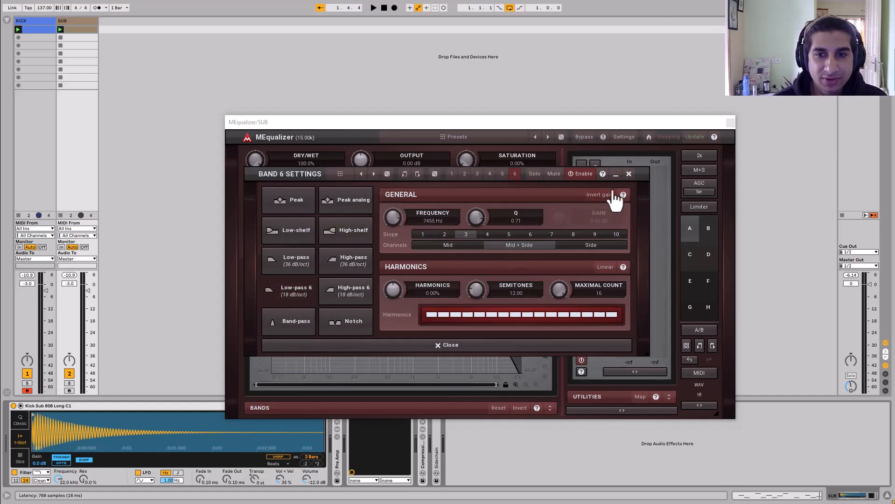
left_click(628, 175)
- Move the low-pass cutoff much lower, audition the result, and close the plugin window
left_click_drag(488, 285, 374, 280)
key("space")
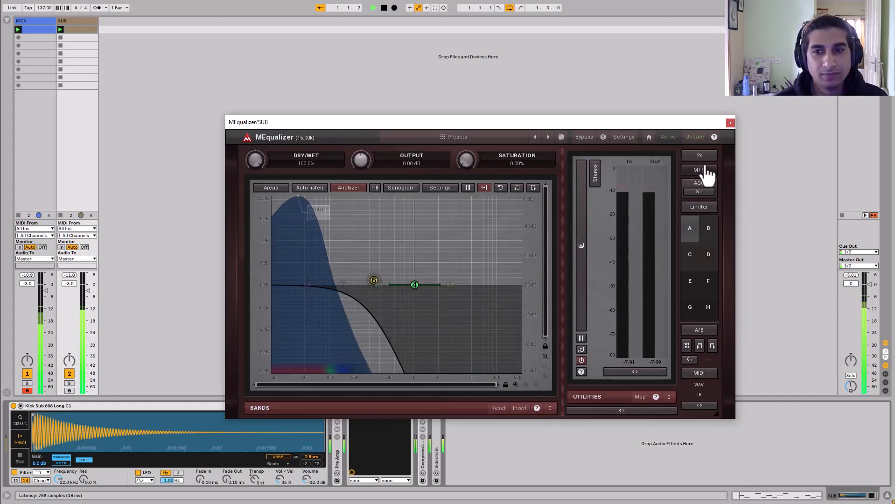
left_click(730, 123)
key("space")
- Enable the compressor's sidechain and set its audio source to the KICK track
left_click(436, 432)
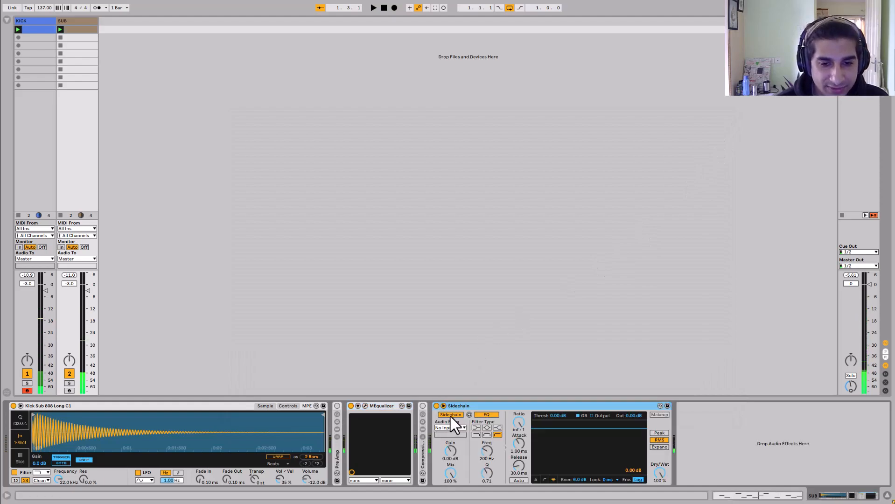
left_click(452, 430)
left_click(450, 434)
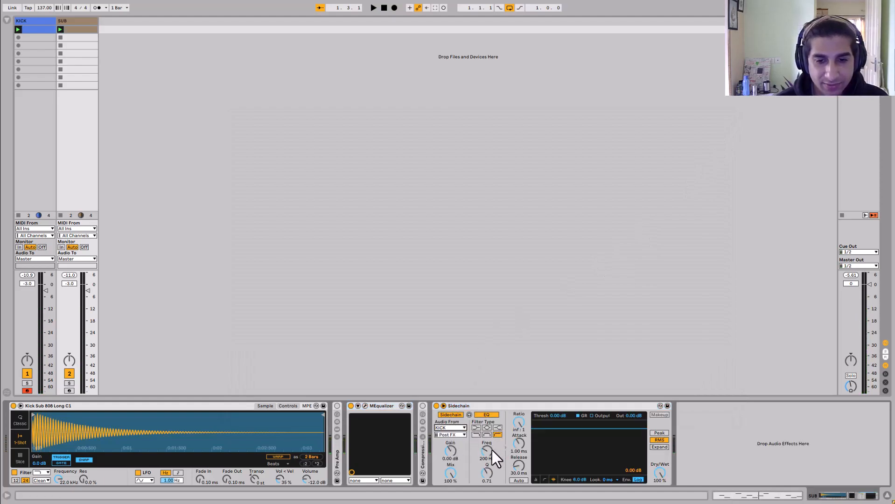
- Set the sidechain filter frequency to 500 Hz and the threshold to about -50.3 dB, then audition
left_click_drag(491, 450, 490, 434)
left_click_drag(568, 429, 567, 464)
key("space")
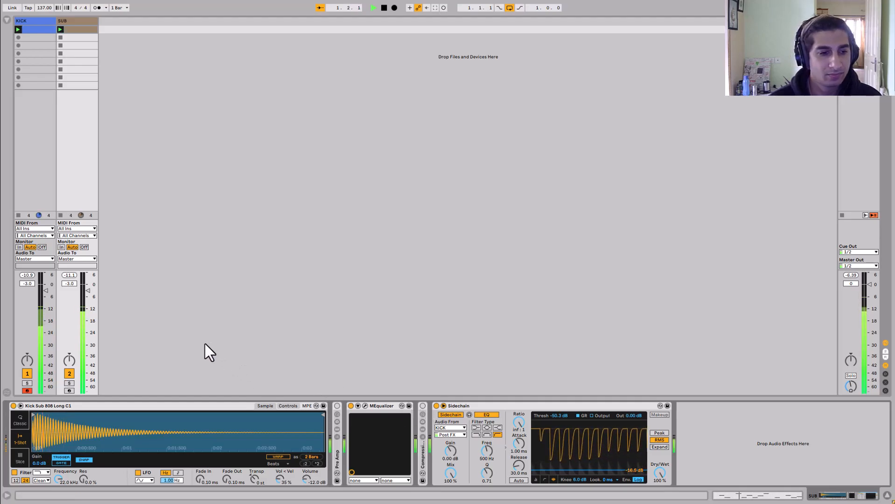
key("space")
- Search the browser's audio effects for amp and add Amp to the SUB track's device chain
left_click(7, 19)
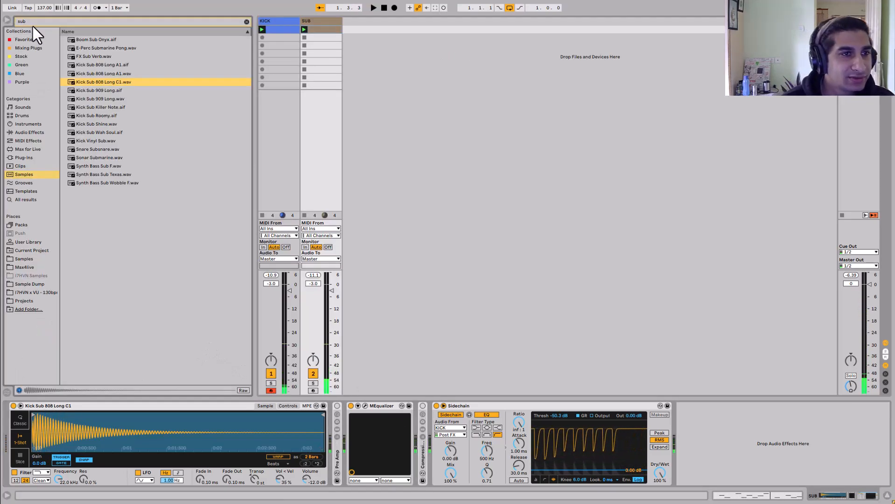
left_click(33, 21)
type("amp")
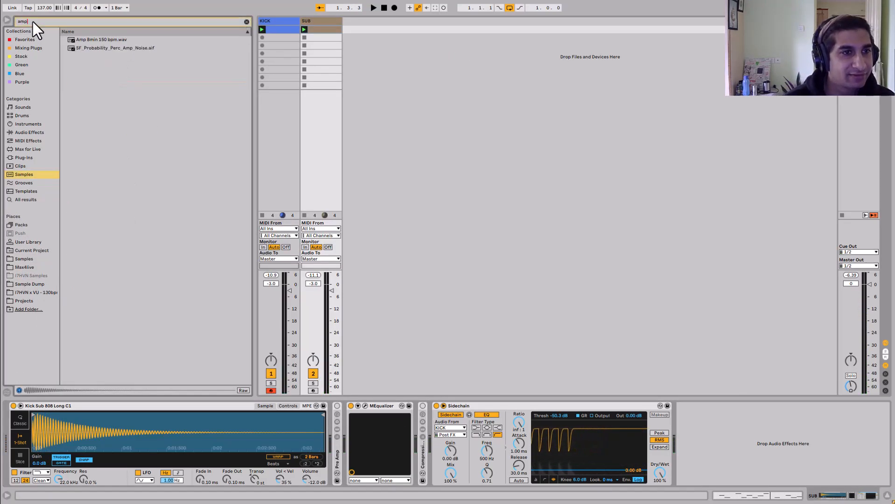
left_click(35, 135)
left_click_drag(72, 48, 411, 420)
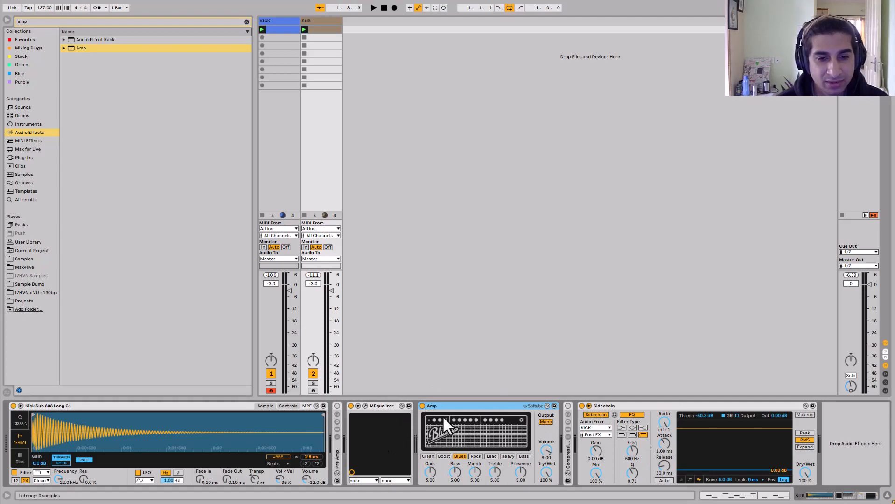
- Delete the MEqualizer device and add EQ Eight after the Amp
left_click(383, 404)
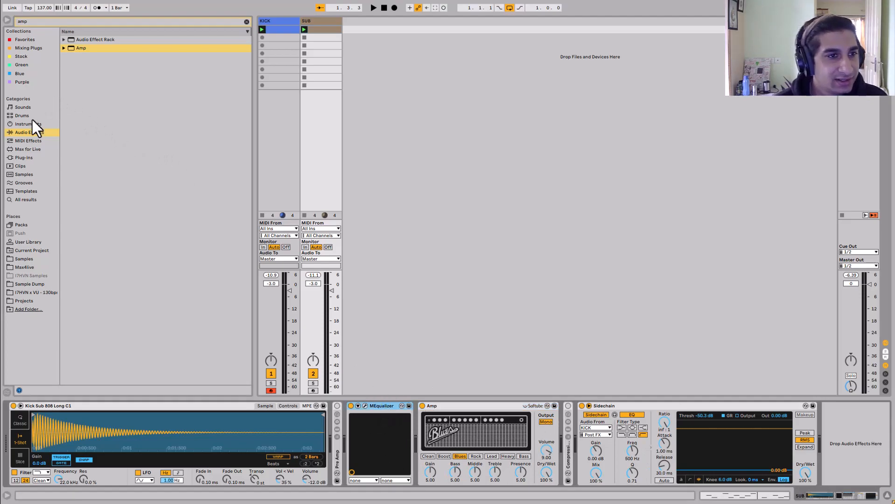
key("Delete")
left_click(75, 21)
type("eq")
left_click_drag(78, 57, 484, 422)
- Choose the Rock amp model and lower the SUB track volume to -10.7 dB
left_click(406, 456)
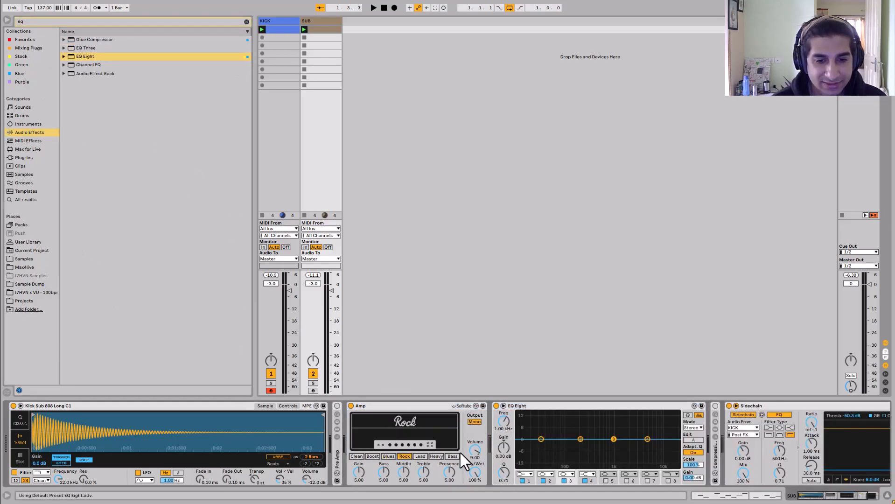
left_click_drag(331, 291, 331, 307)
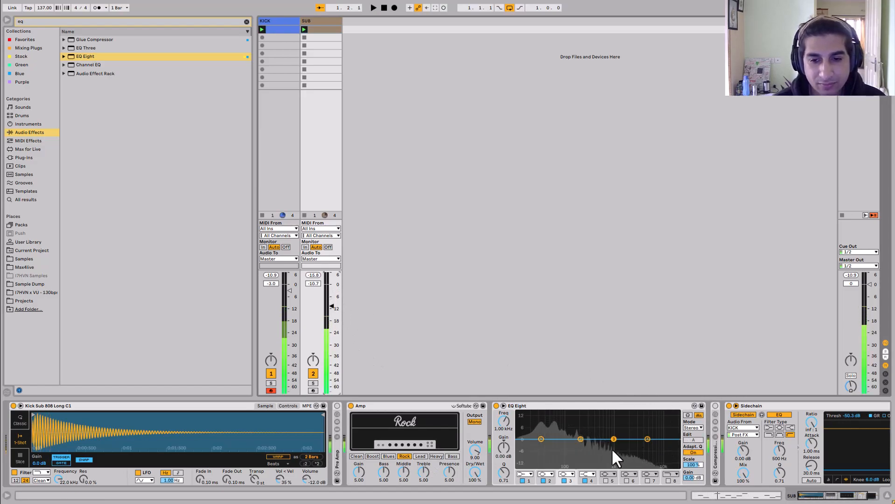
- Set EQ Eight's band 8 to a low-pass filter around 188 Hz
left_click(669, 481)
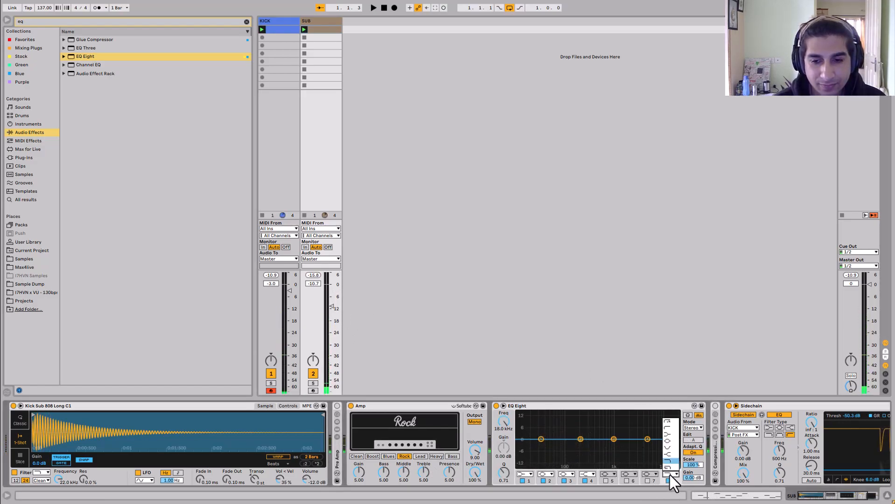
left_click_drag(674, 446, 584, 446)
left_click_drag(504, 423, 504, 425)
- Switch the amp model to Heavy and then to Blues
left_click(436, 457)
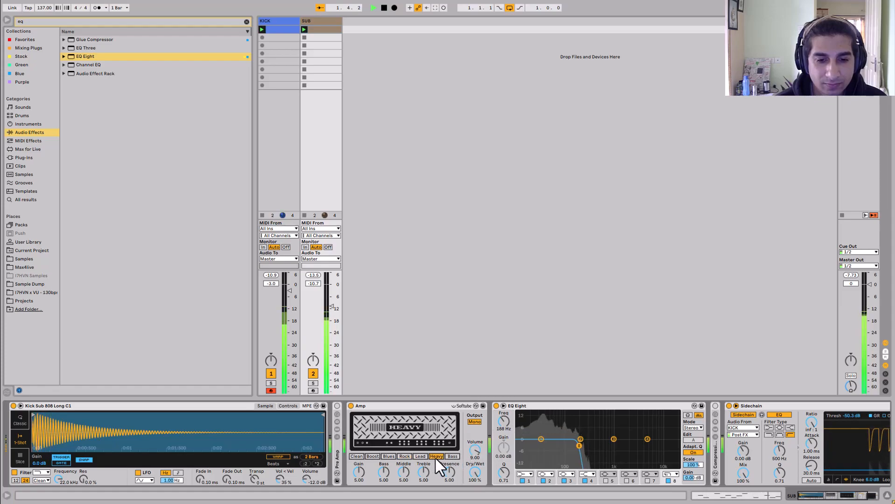
left_click(389, 456)
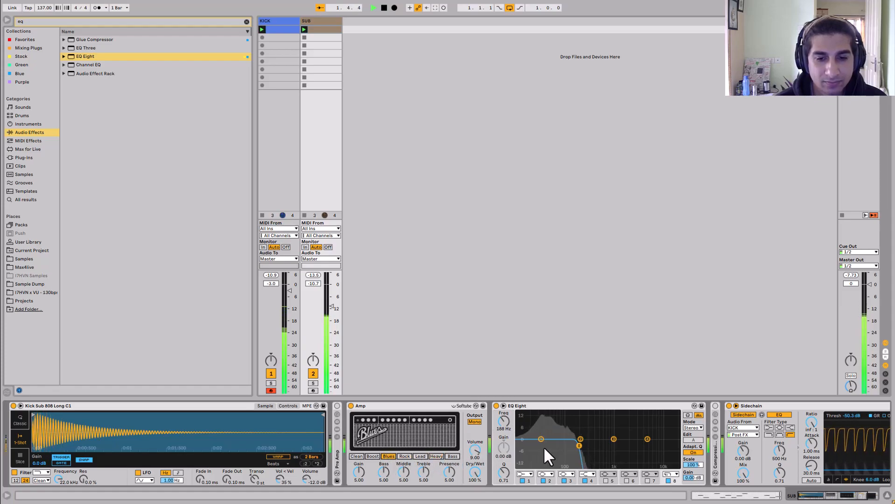
- Audition several amp models and settle on the Rock model
left_click(372, 456)
left_click(389, 456)
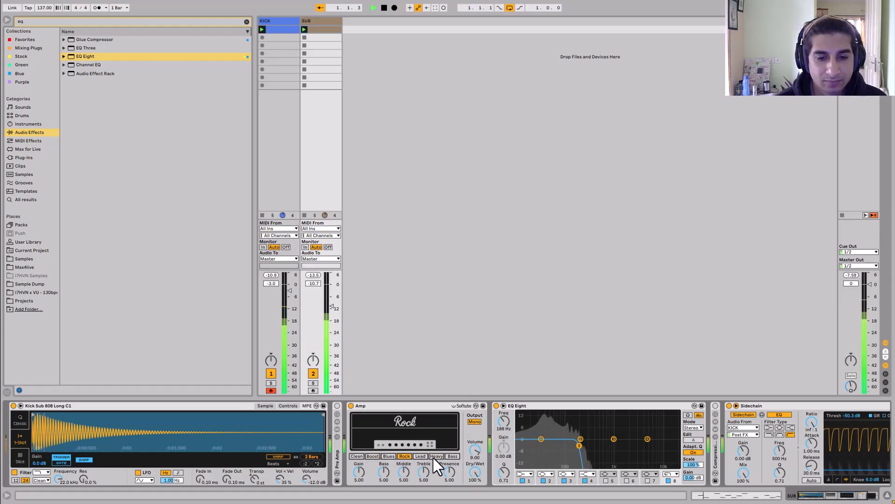
left_click(452, 456)
left_click(395, 457)
left_click(406, 457)
key("space")
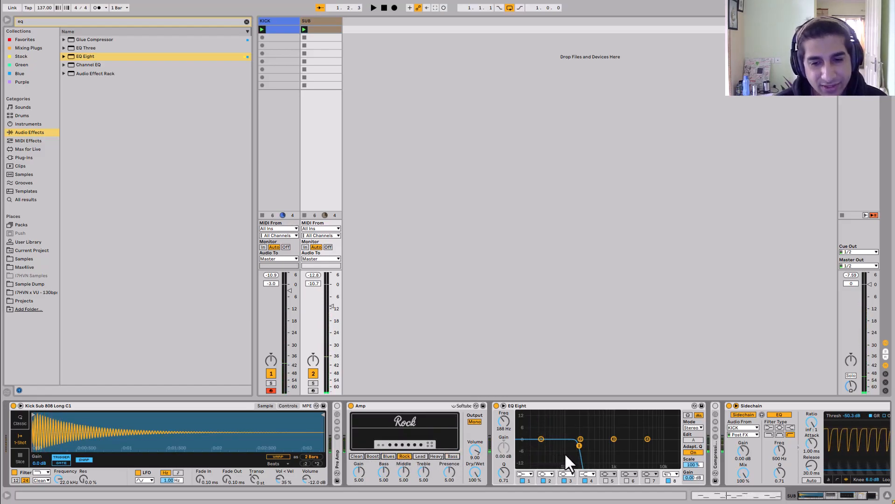
- Steepen EQ Eight's band 8 low-pass slope and lower its frequency to 140 Hz
left_click(671, 474)
left_click(672, 464)
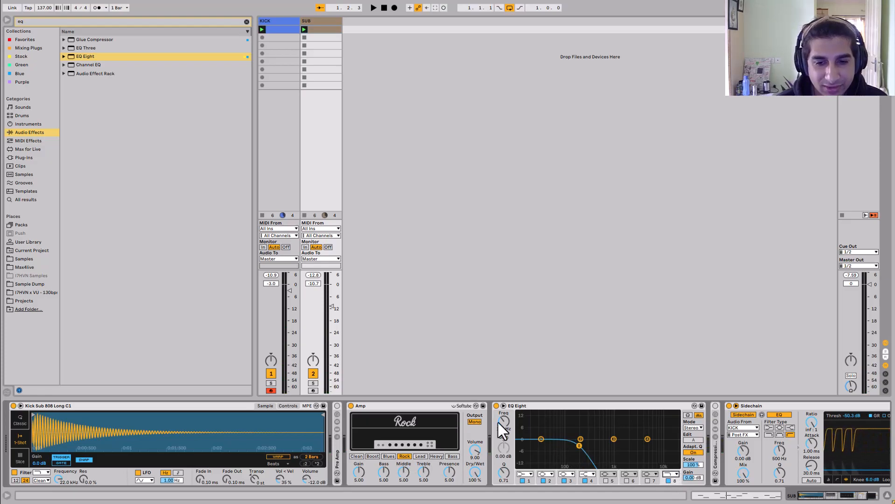
left_click_drag(503, 423, 480, 428)
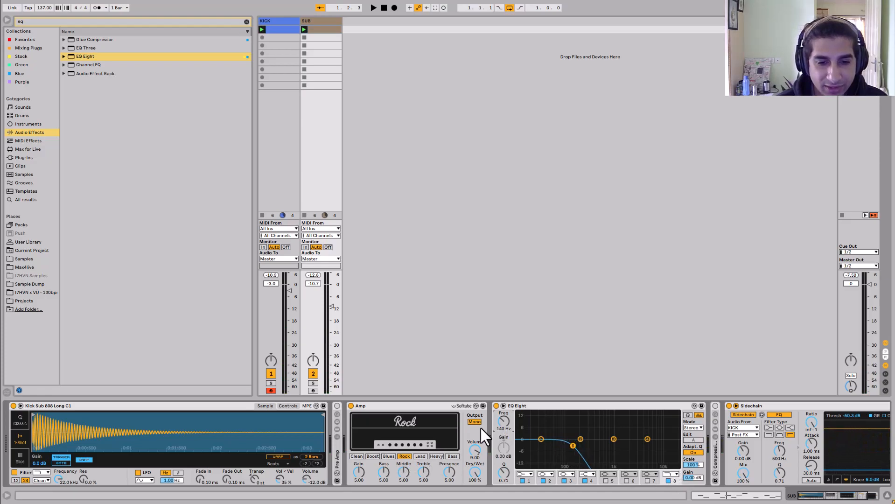
- Compare the Blues and Rock amp models during playback, keeping Rock
left_click(390, 457)
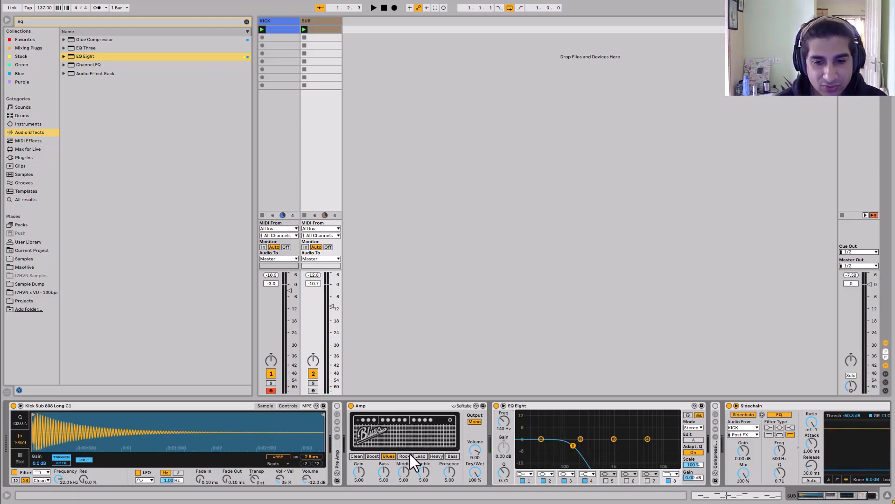
key("space")
left_click(403, 458)
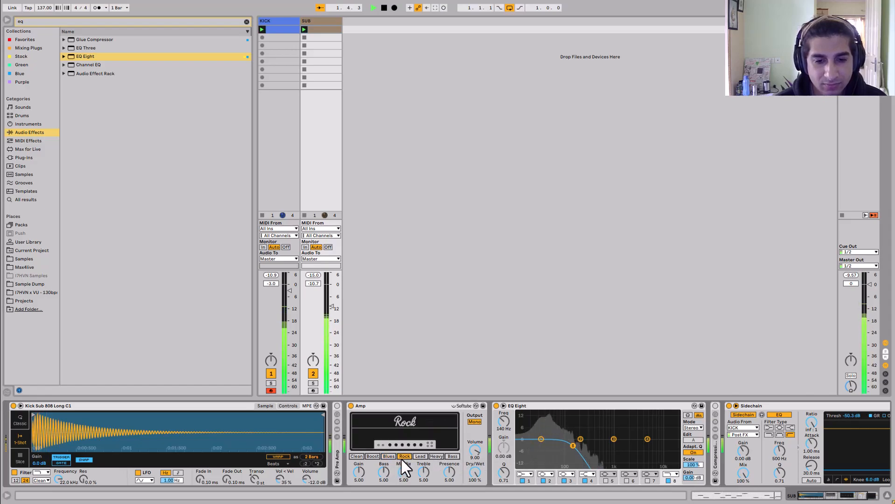
key("space")
- Lower EQ Eight's low-pass frequency to 115 Hz and trim the SUB track volume while listening
left_click_drag(505, 422, 505, 427)
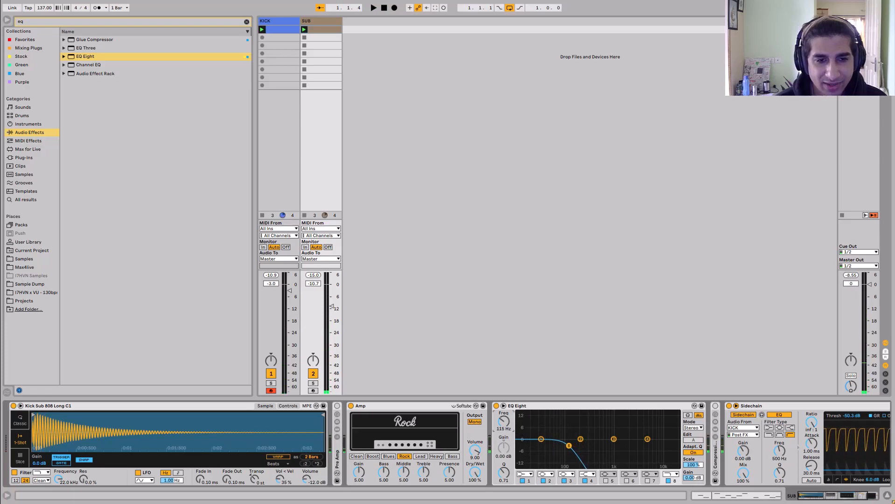
key("space")
left_click_drag(332, 306, 332, 305)
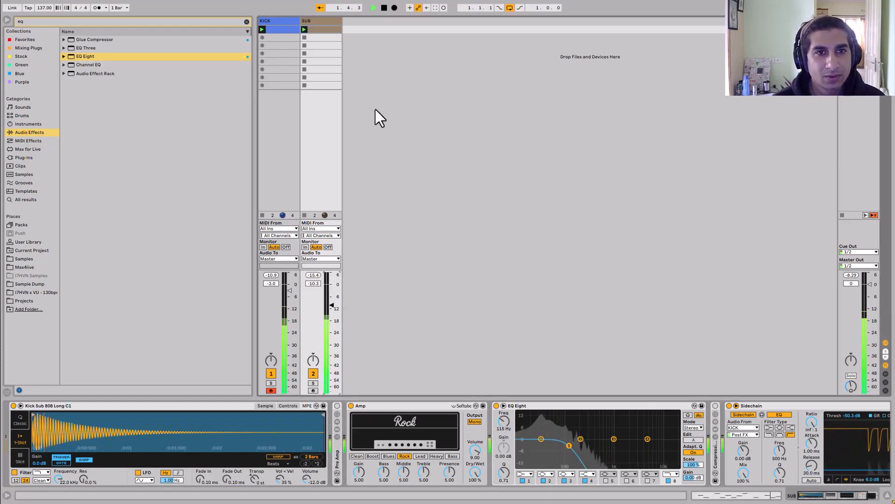
left_click_drag(330, 307, 331, 307)
left_click_drag(850, 470, 850, 471)
key("space")
- Insert a new audio track and set its audio input to the SUB track
right_click(372, 63)
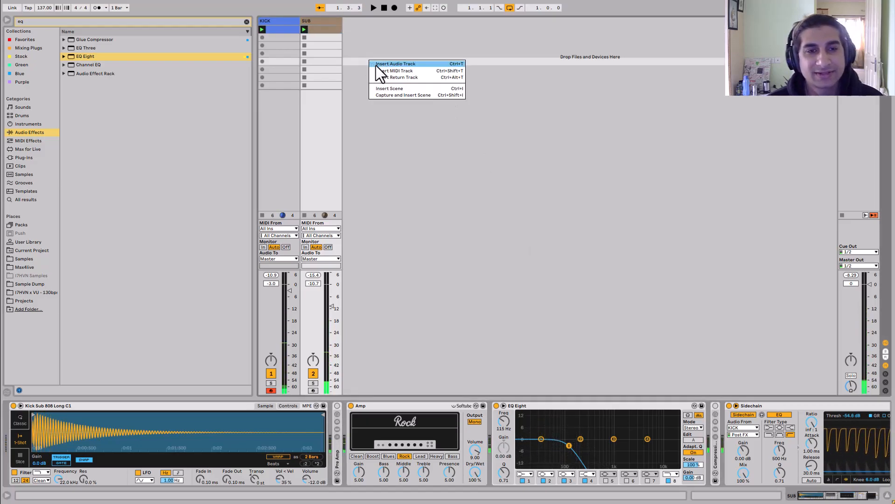
left_click(376, 65)
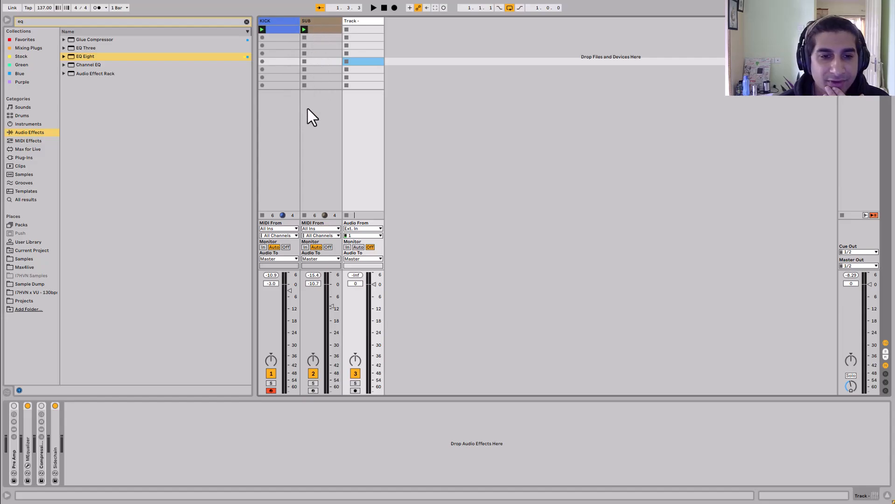
left_click(364, 229)
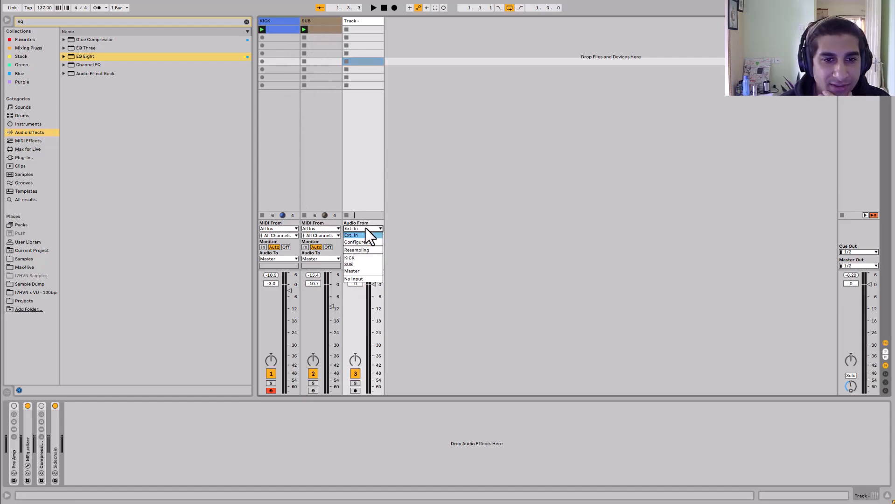
left_click(359, 265)
- Arm the new audio track and record a clip of the SUB output into its first slot
left_click(357, 390)
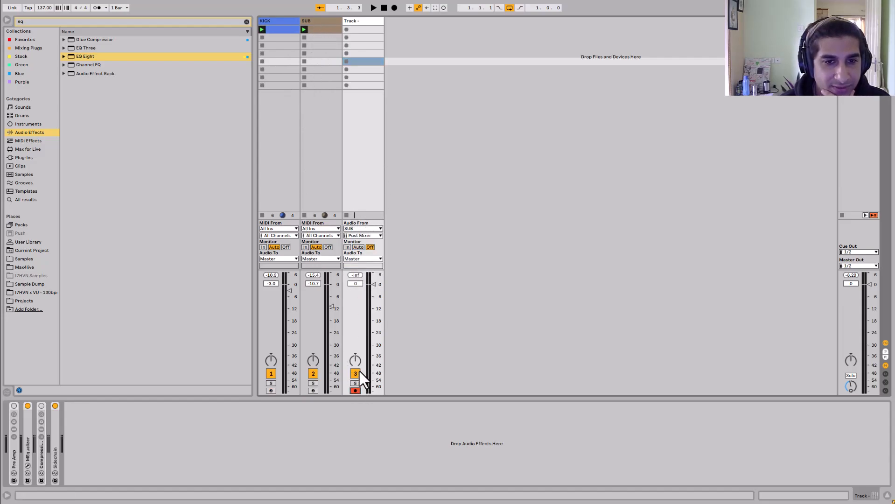
left_click(347, 31)
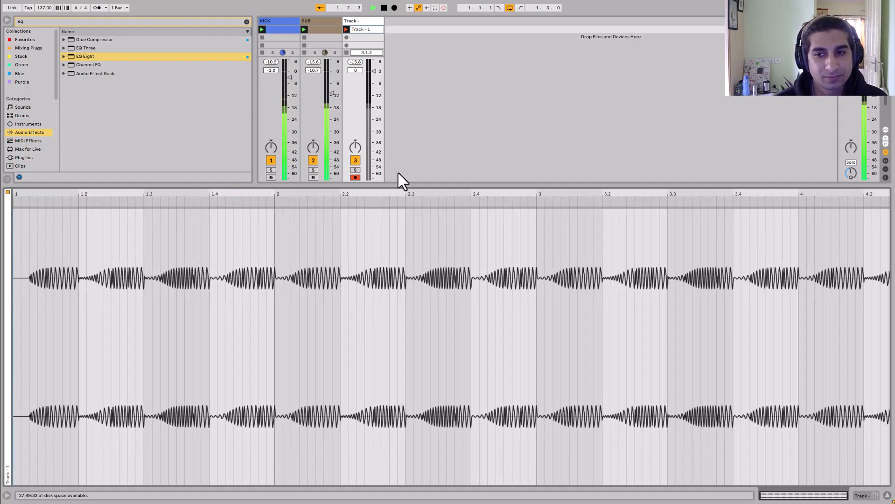
key("space")
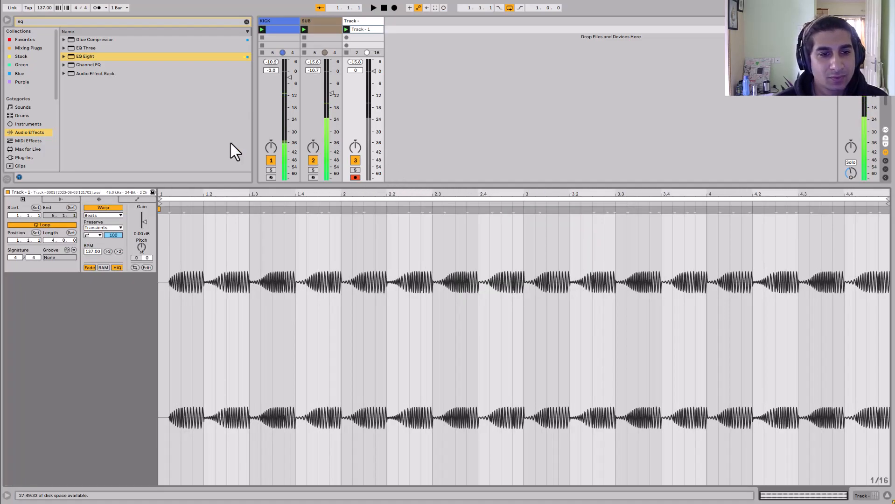
- Remove all devices from the new audio track's device chain
left_click(7, 20)
double_click(112, 20)
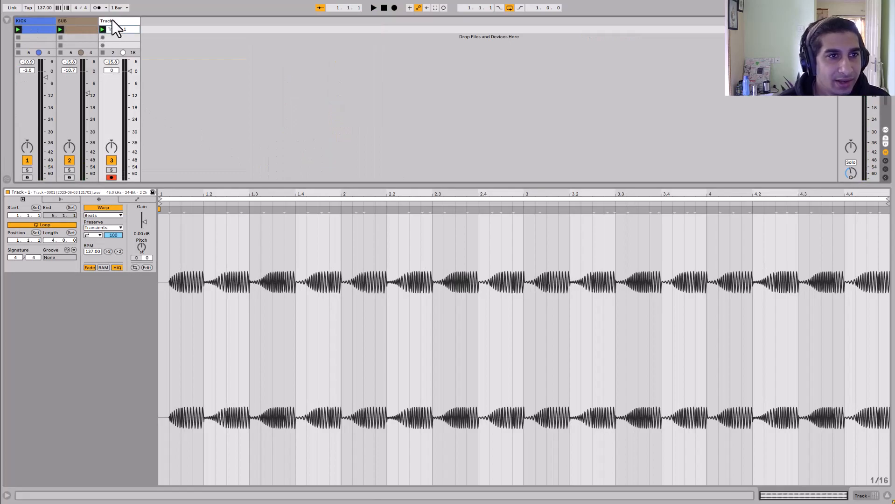
left_click(12, 454)
key("ctrl+a")
key("Delete")
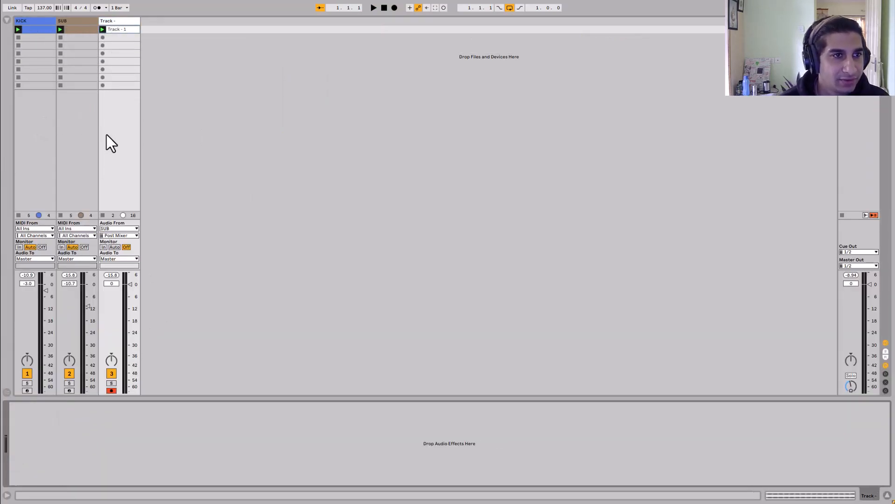
- Deactivate the SUB track so only the recorded audio plays
left_click(87, 202)
left_click(70, 374)
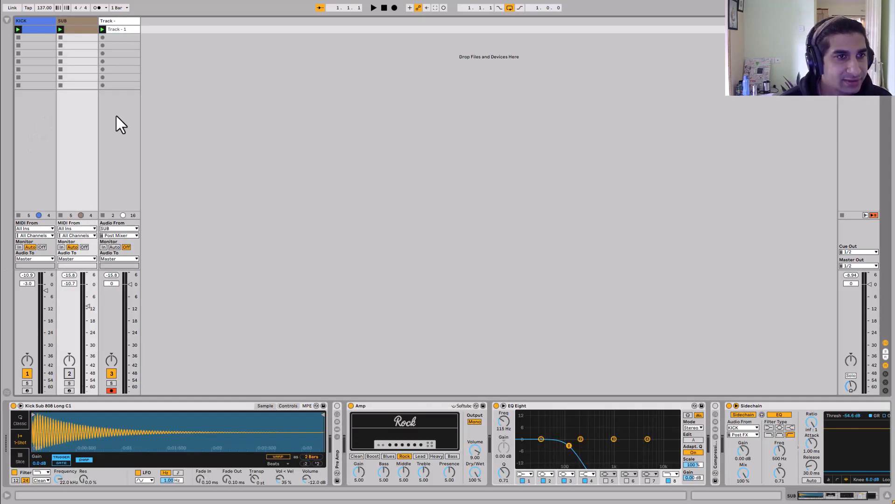
- Rename the new audio track to TEXTURE
left_click(109, 20)
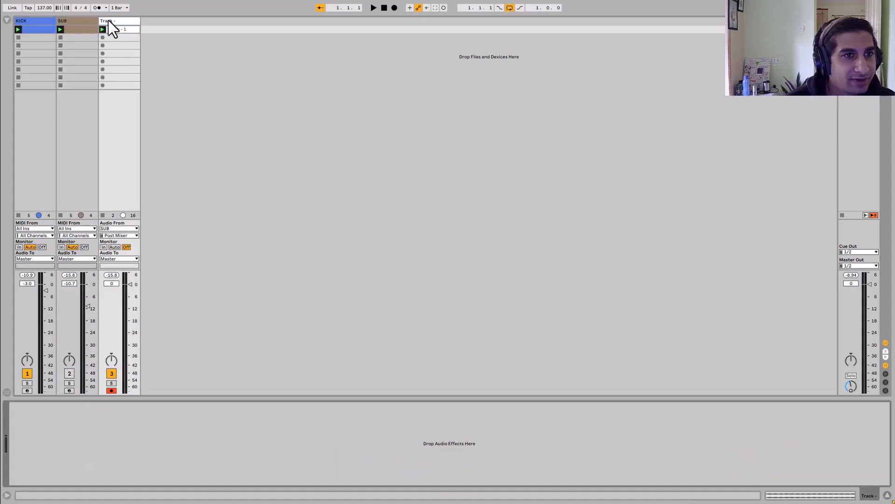
key("ctrl+r")
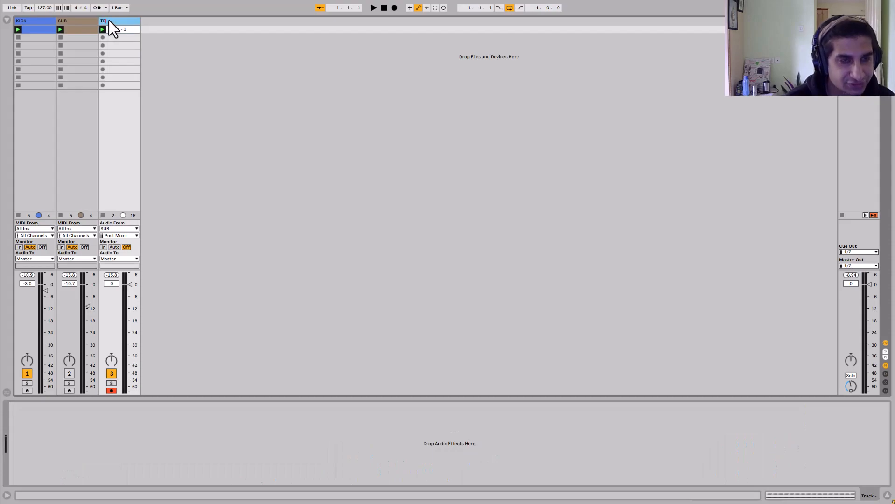
type("TEXTURE")
key("Return")
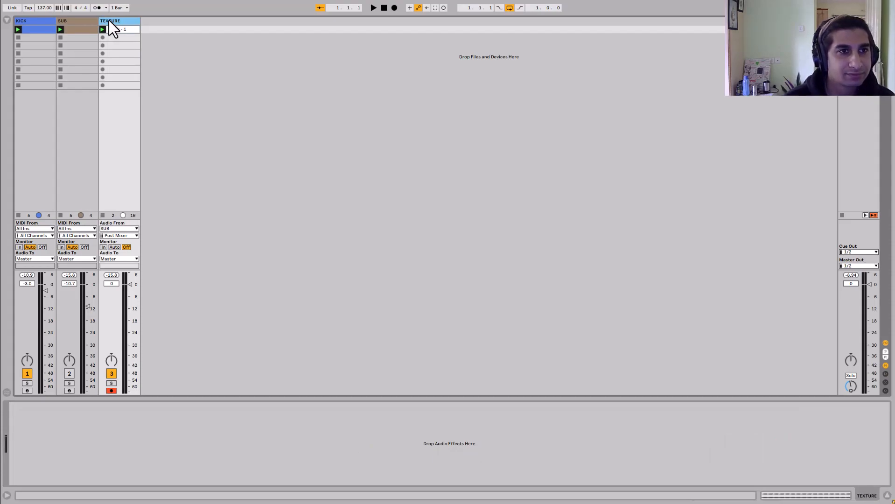
key("space")
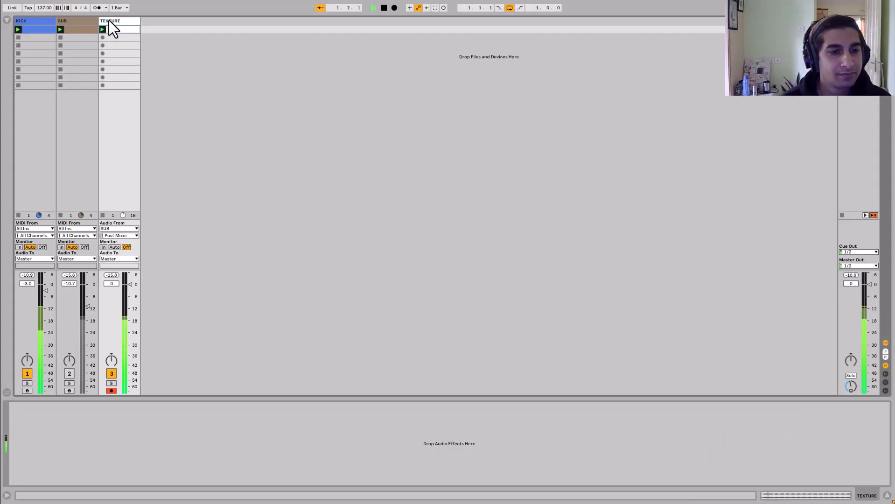
- Search the browser for grai and add Grain Delay to the TEXTURE track
left_click(6, 20)
left_click(41, 20)
type("grai")
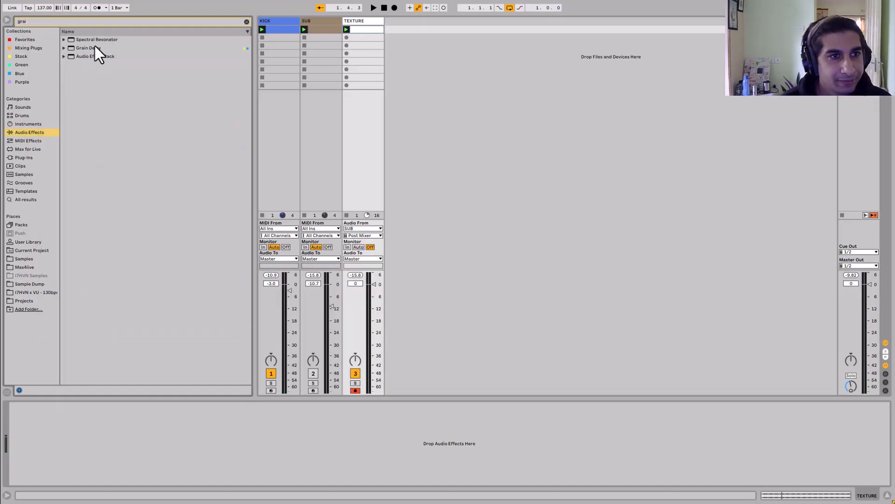
double_click(95, 46)
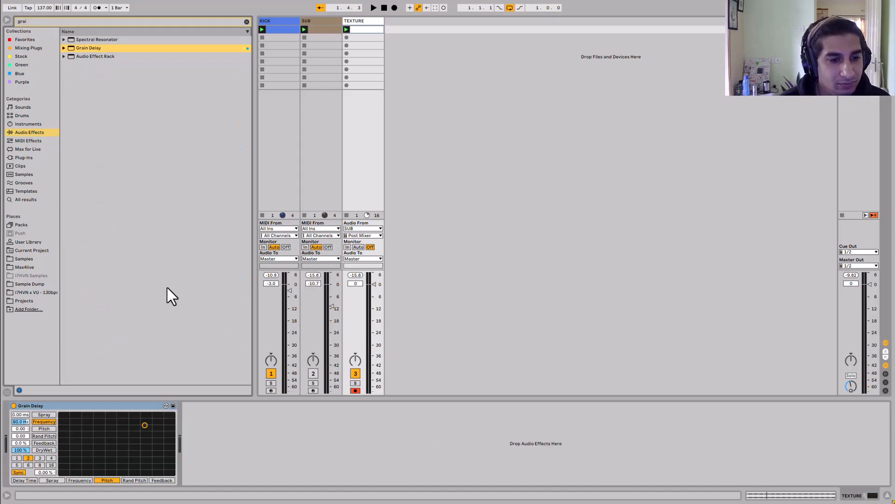
left_click_drag(23, 413, 23, 405)
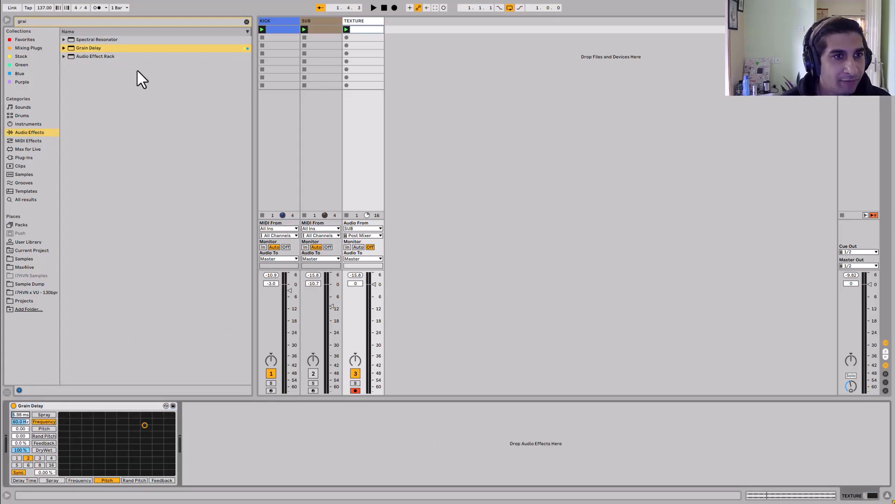
- Add Shifter before Grain Delay, switch it to Freq mode and set Coarse to 111 Hz
left_click(139, 21)
type("shif")
left_click_drag(79, 40, 30, 416)
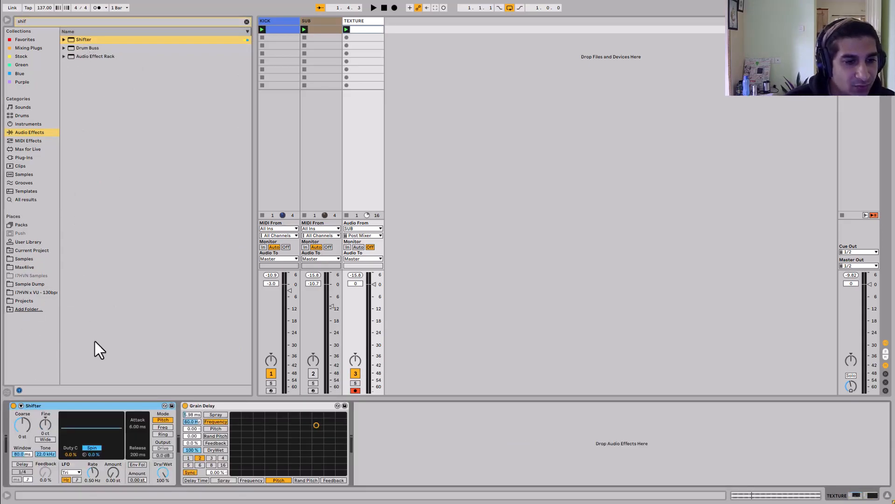
left_click(155, 427)
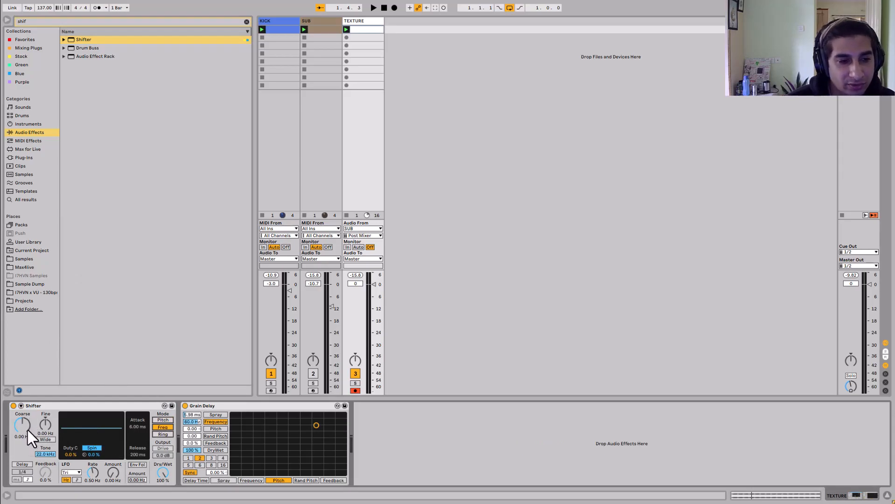
left_click_drag(25, 430, 26, 411)
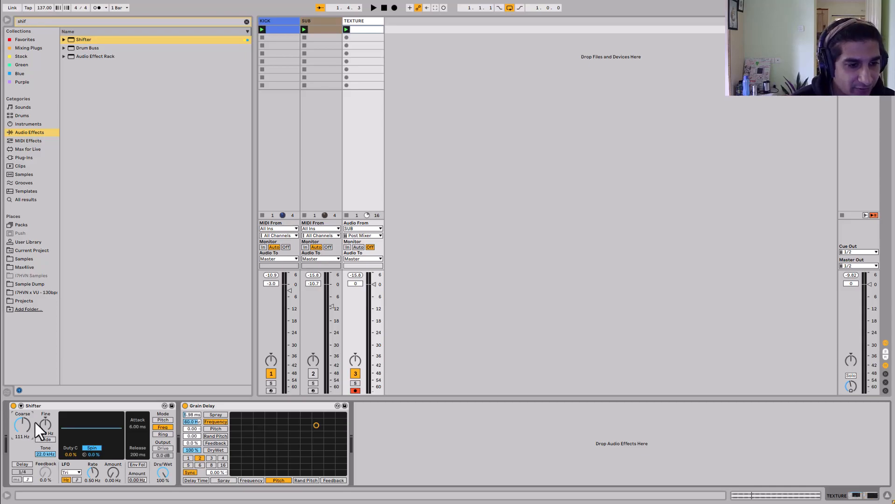
right_click(25, 430)
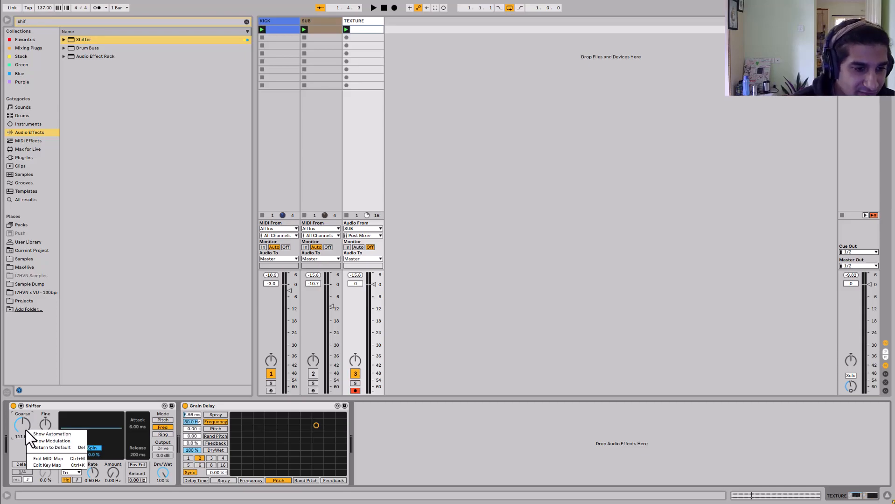
left_click(17, 460)
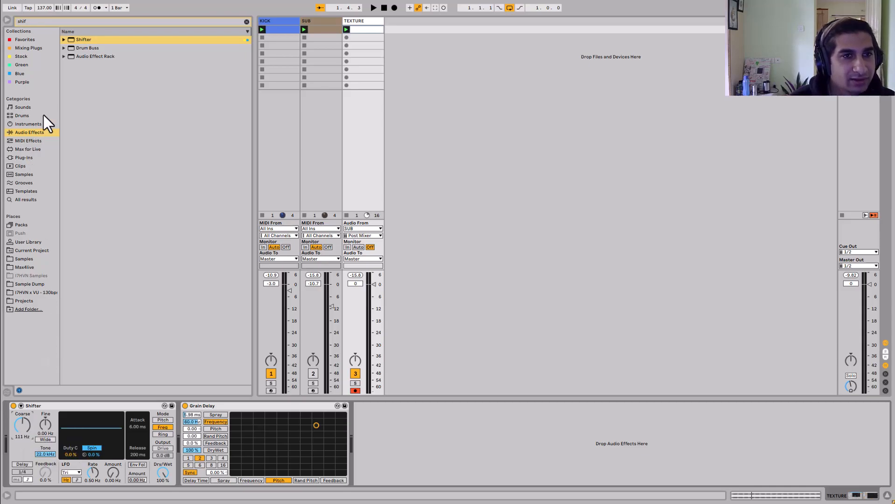
- Solo TEXTURE and set Grain Delay's feedback to 60% with a synced delay of 3
left_click_drag(193, 415, 193, 436)
left_click(358, 383)
key("space")
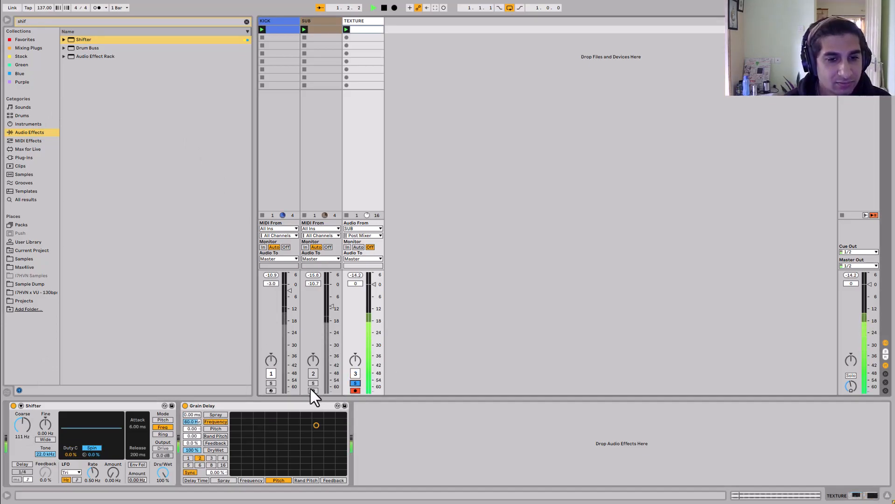
left_click_drag(194, 443, 193, 413)
left_click(210, 458)
key("space")
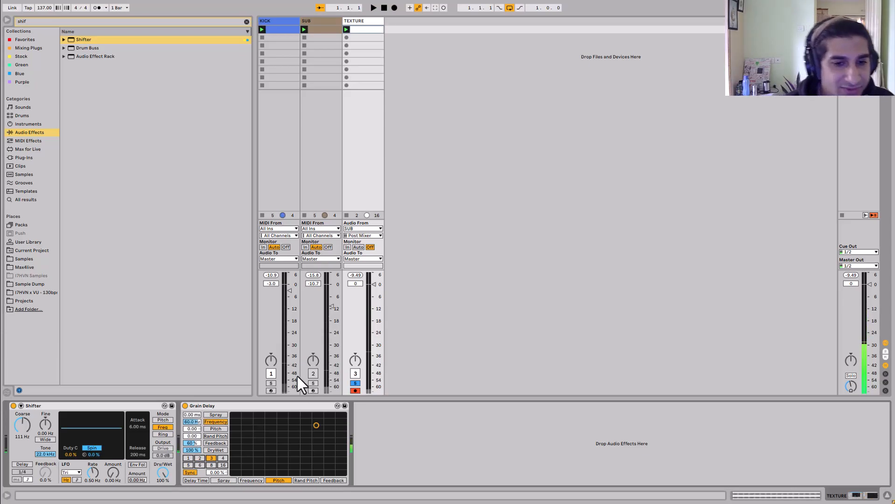
- Set Grain Delay's delay time to 150 ms and move its XY point to lower frequency and pitch -4.00
left_click(6, 20)
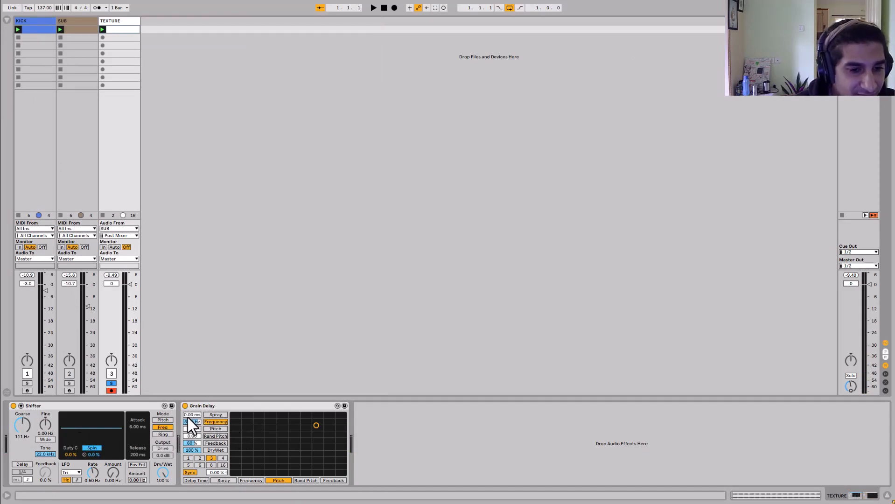
left_click_drag(188, 415, 188, 402)
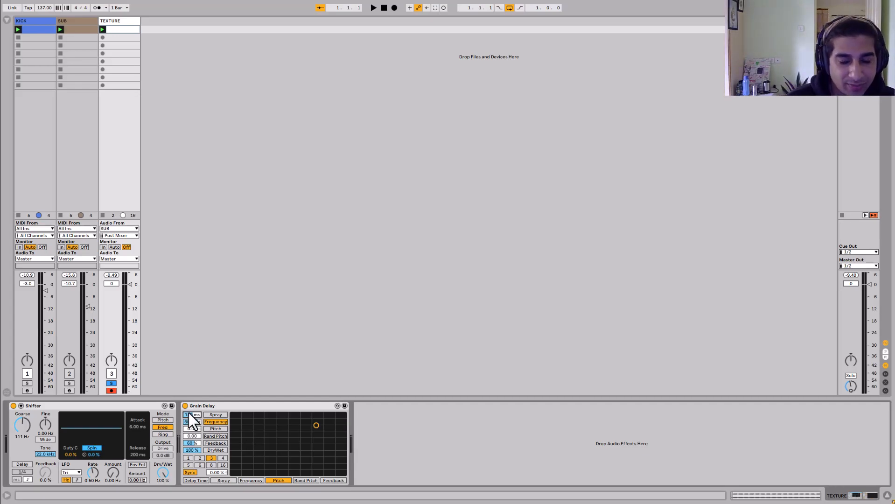
key("space")
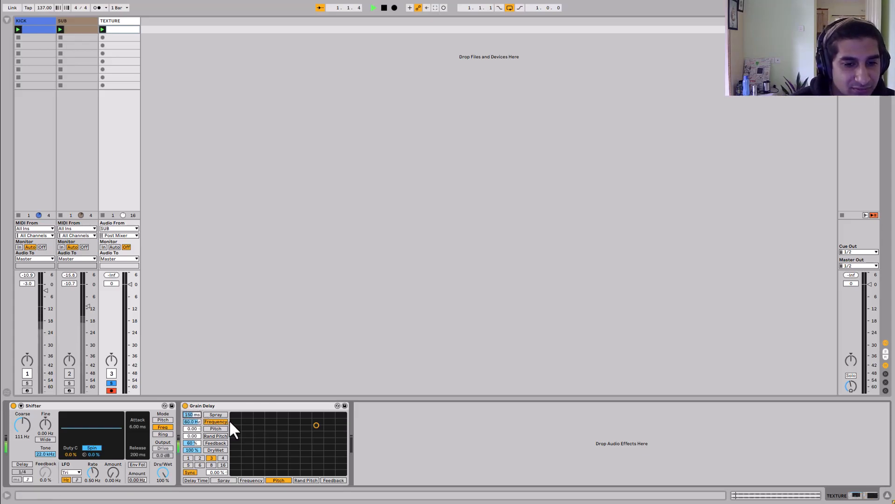
mouse_move(311, 428)
left_mouse_down()
mouse_move(301, 436)
mouse_move(307, 445)
left_mouse_up()
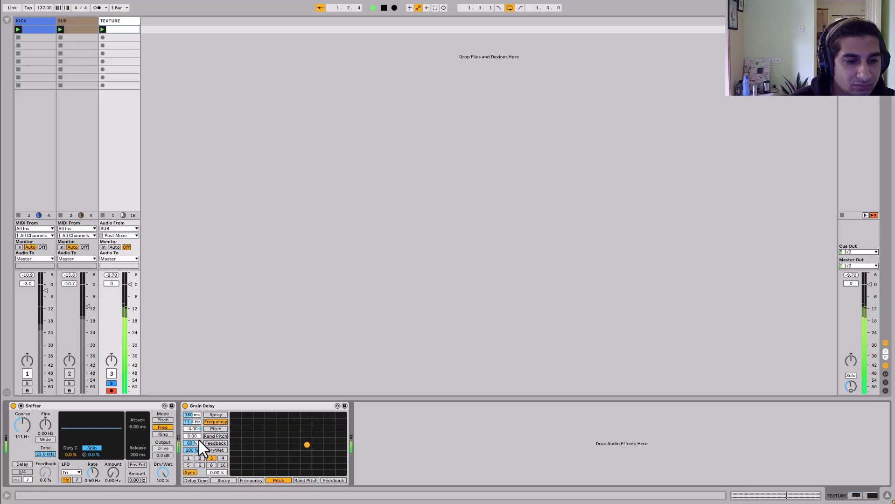
- Lower Grain Delay's frequency and set its pitch to -18.0, turning TEXTURE's volume down to -8.4 dB
left_click_drag(194, 422, 192, 432)
mouse_move(23, 424)
left_mouse_down()
mouse_move(23, 401)
mouse_move(23, 411)
left_mouse_up()
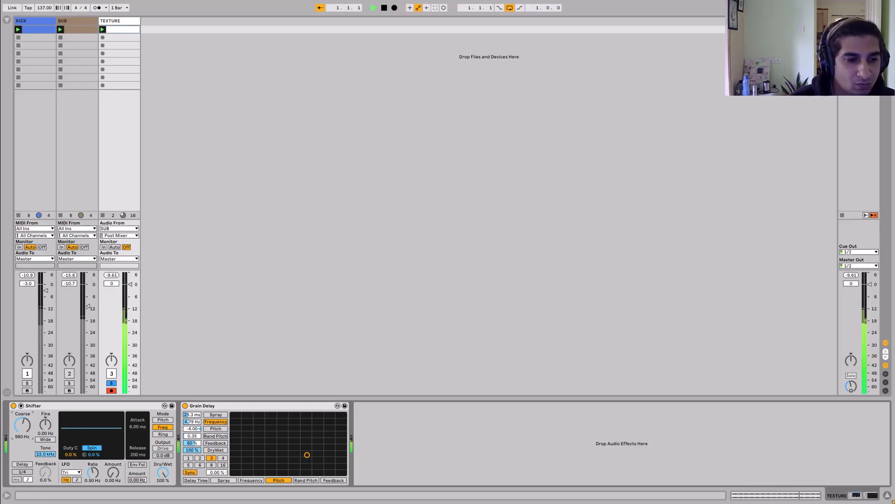
mouse_move(130, 285)
left_mouse_down()
mouse_move(130, 310)
mouse_move(130, 302)
left_mouse_up()
left_click_drag(191, 430, 191, 444)
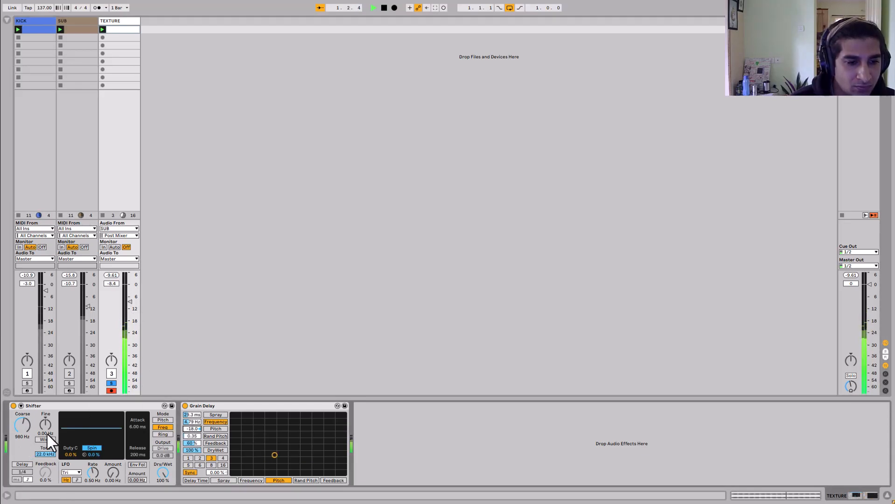
- Raise Shifter's Coarse to 1.88 kHz, enable Wide, and set Spread to 225 Hz
left_click_drag(26, 429, 27, 415)
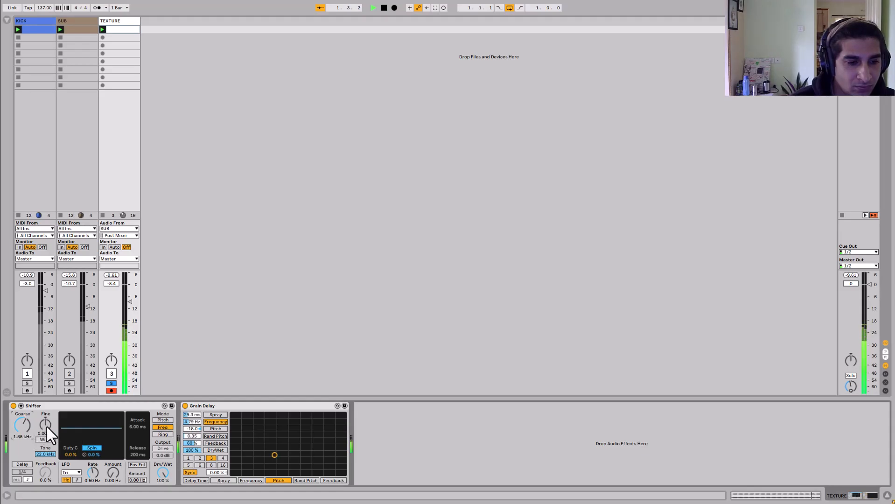
left_click(45, 439)
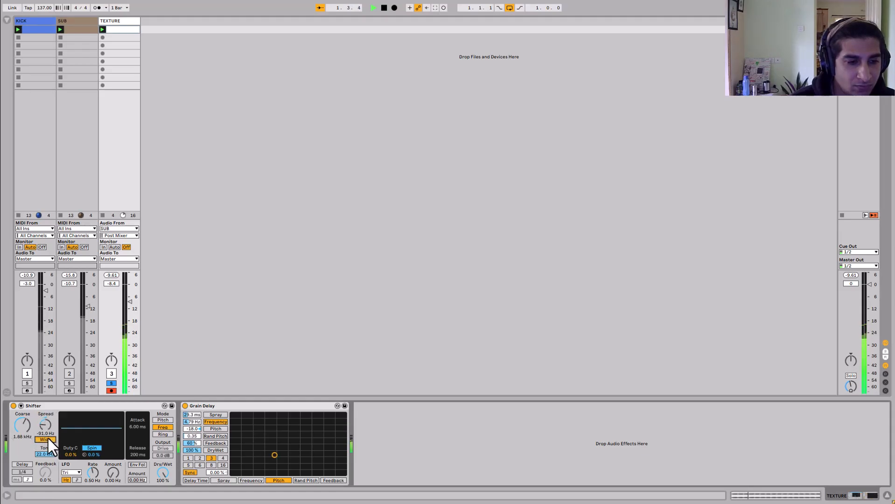
left_click_drag(46, 425, 46, 418)
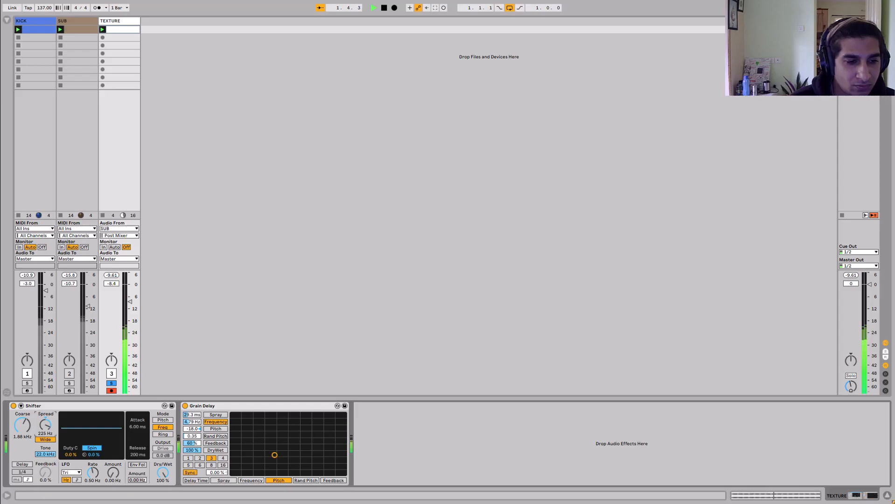
- Set Shifter's Coarse to 110 Hz and move Grain Delay's XY point to about 10.5 Hz and pitch 4.38
key("space")
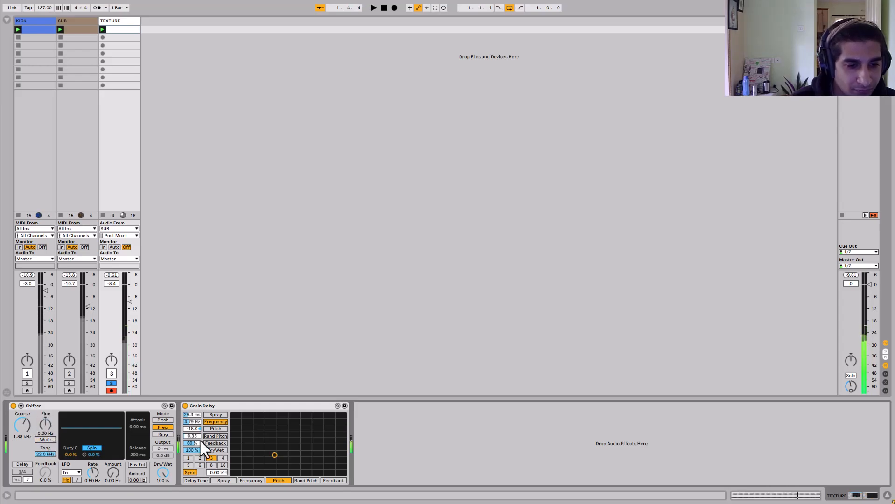
left_click(308, 437)
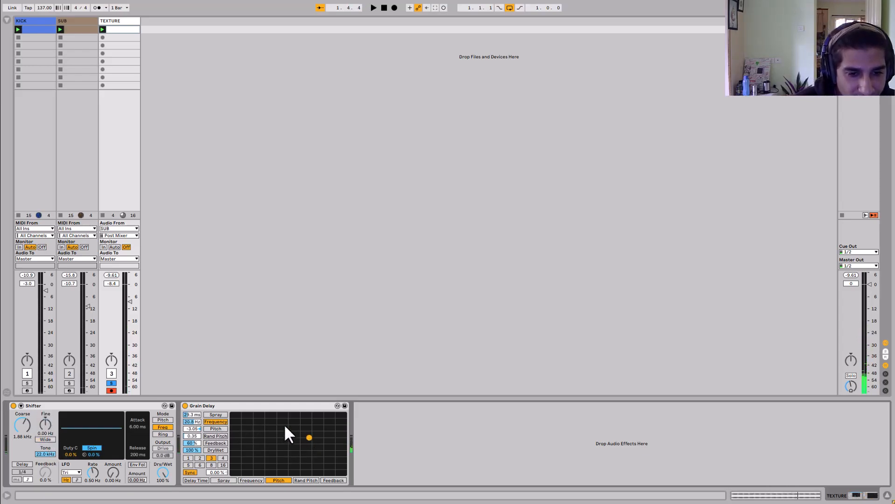
key("space")
left_click_drag(21, 433, 21, 441)
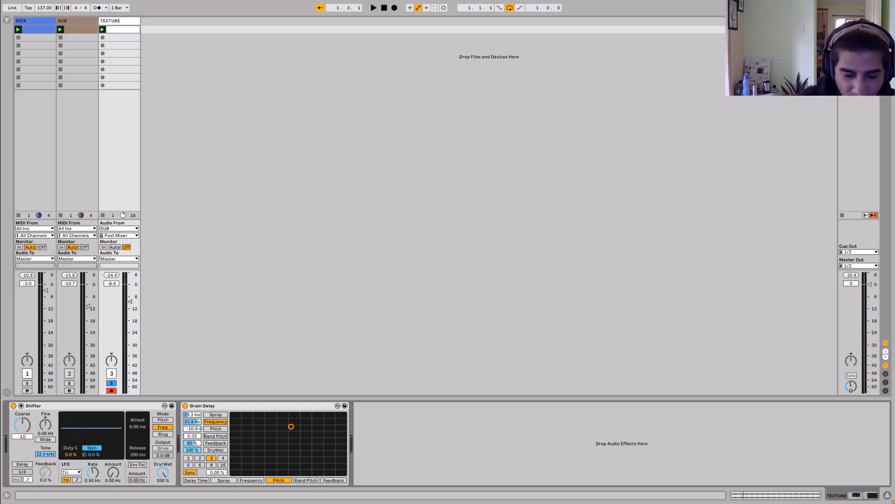
key("space")
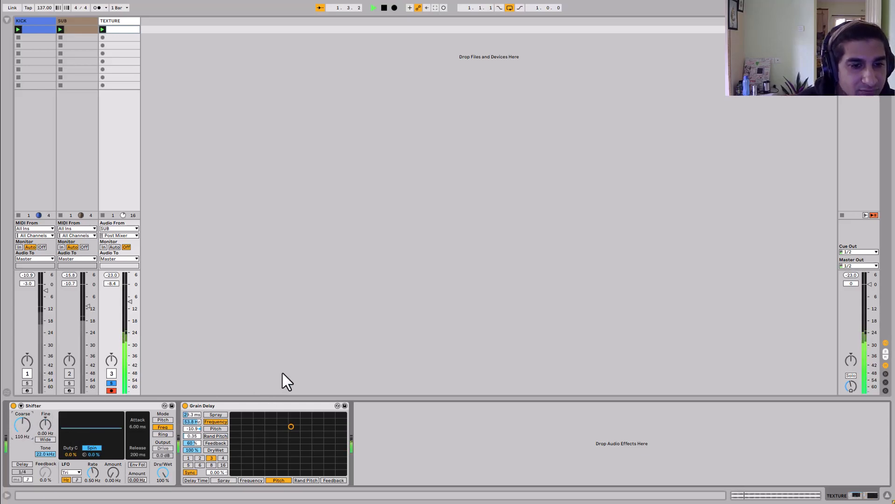
left_click_drag(298, 427, 326, 446)
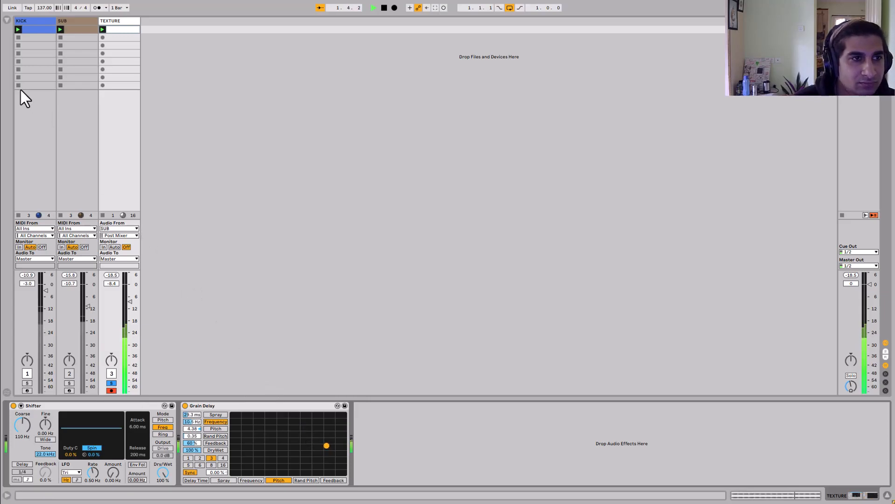
key("space")
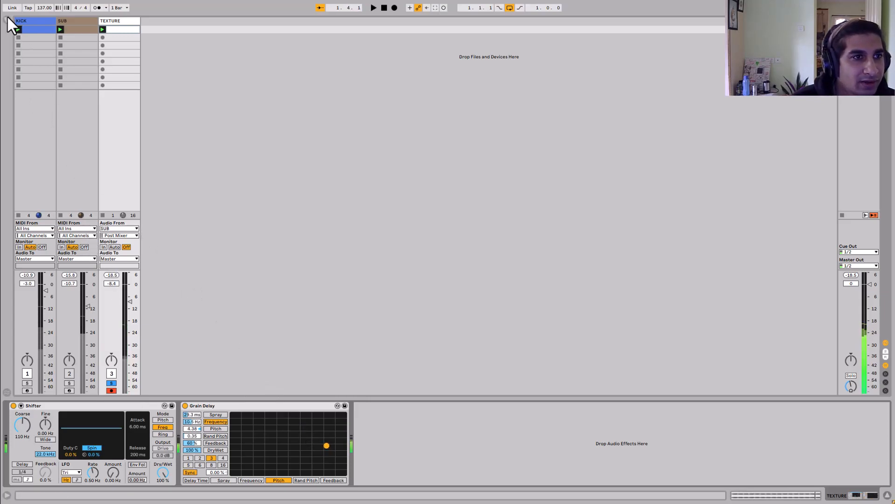
- Search the browser for eq and add EQ Eight to TEXTURE with a high-pass first band
left_click(7, 20)
type("eq")
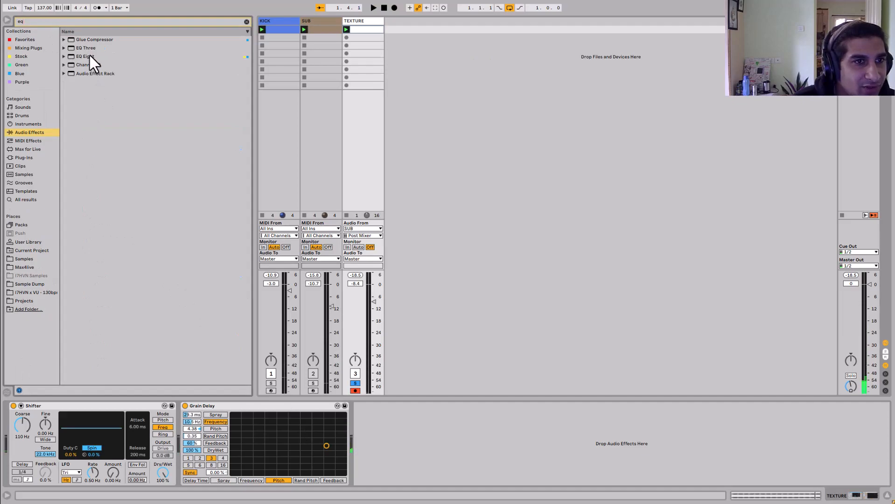
left_click_drag(90, 56, 368, 405)
left_click(386, 474)
left_click(388, 428)
key("space")
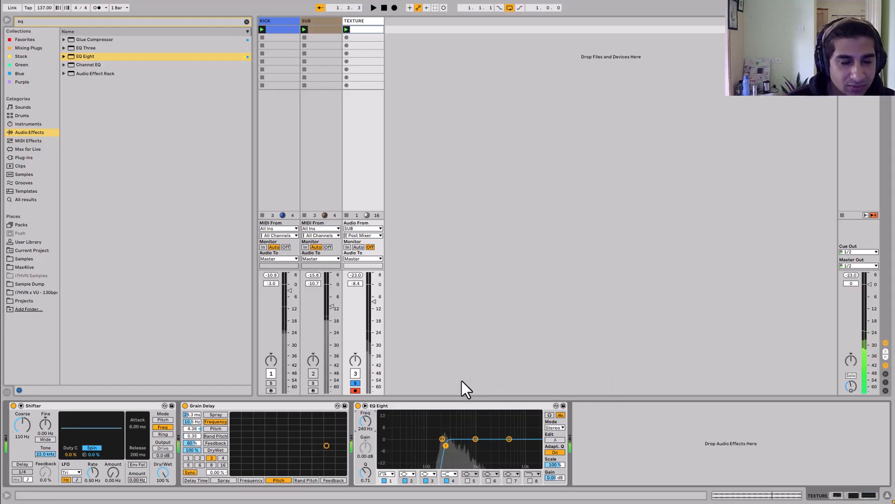
key("space")
- Search for pha, add Phaser-Flanger, and set its Rate to 4 and Spread to 58%
key("BackSpace")
key("BackSpace")
type("pha")
double_click(81, 64)
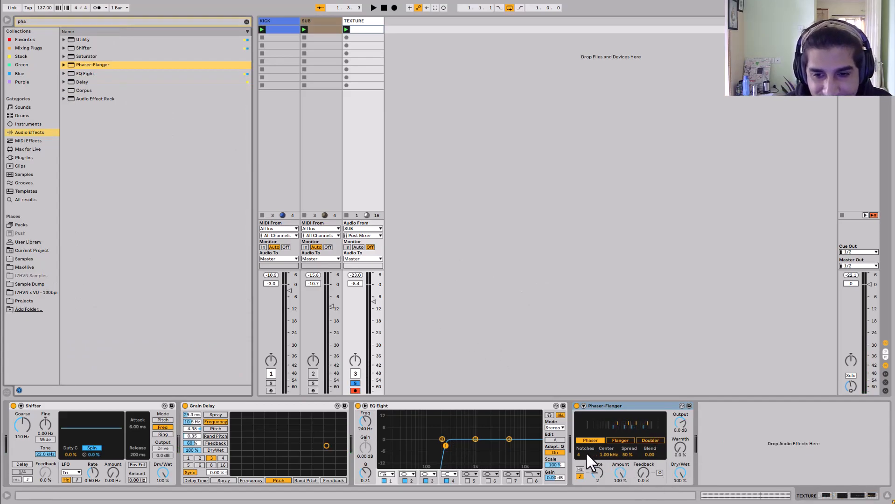
left_click(598, 472)
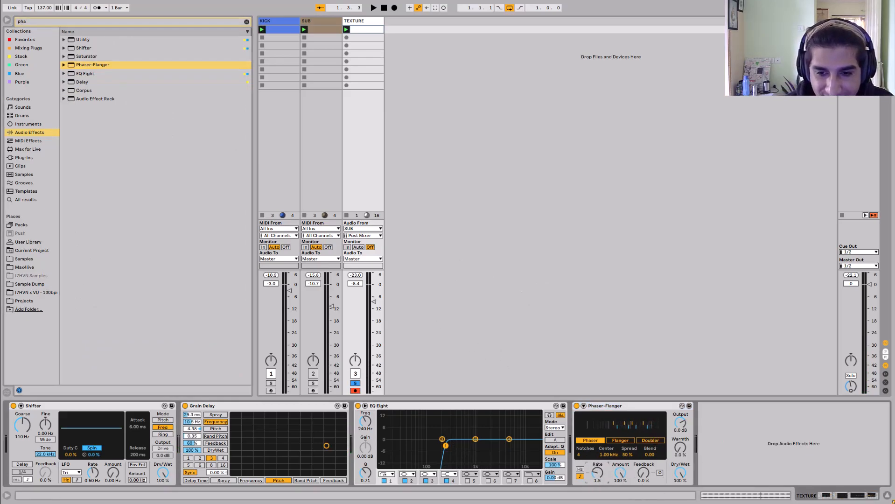
left_click_drag(598, 471, 597, 466)
key("space")
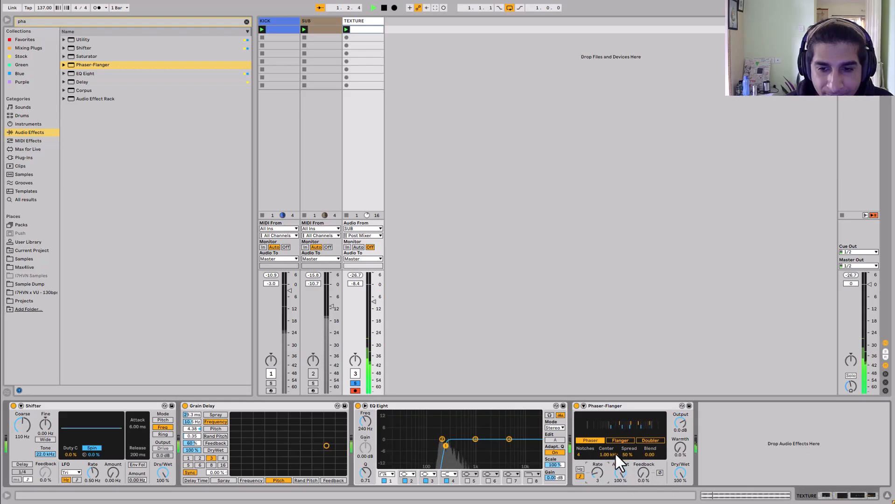
left_click_drag(595, 472, 594, 466)
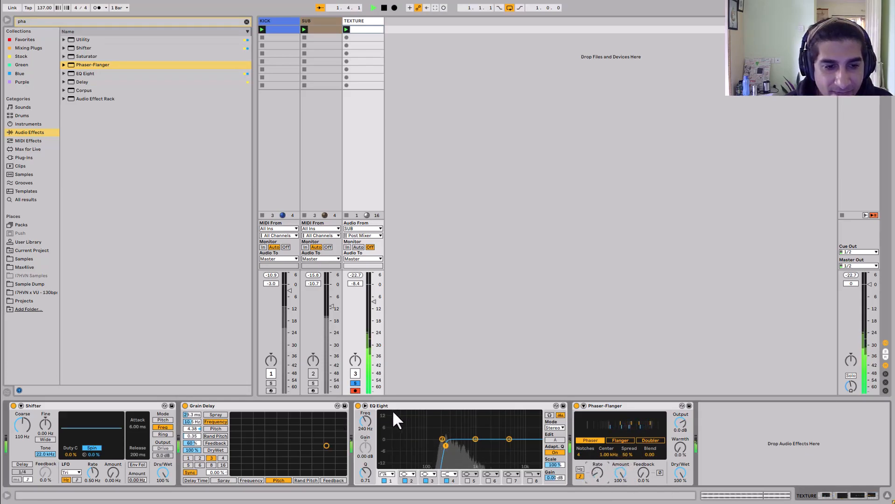
left_click_drag(628, 456, 628, 448)
key("space")
- Clear the search, search for echo, and add Echo at the end of TEXTURE's chain
left_click(128, 20)
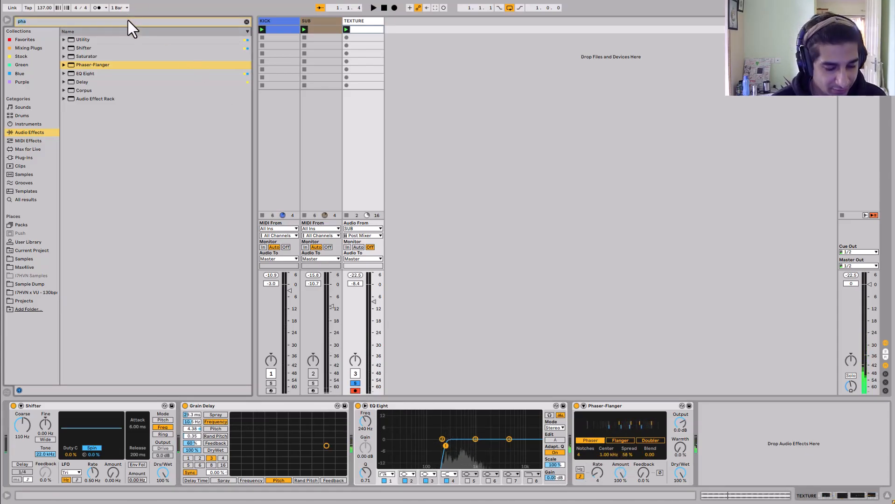
key("BackSpace")
key("BackSpace")
key("BackSpace")
left_click(19, 74)
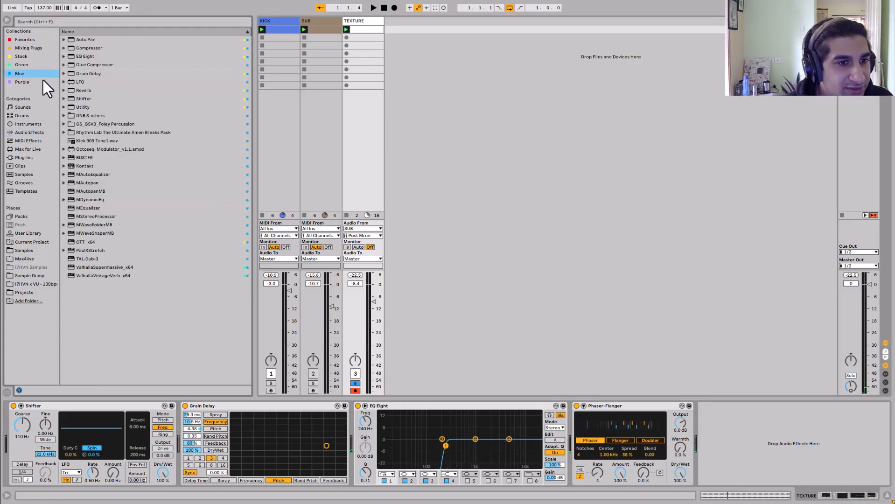
left_click(23, 132)
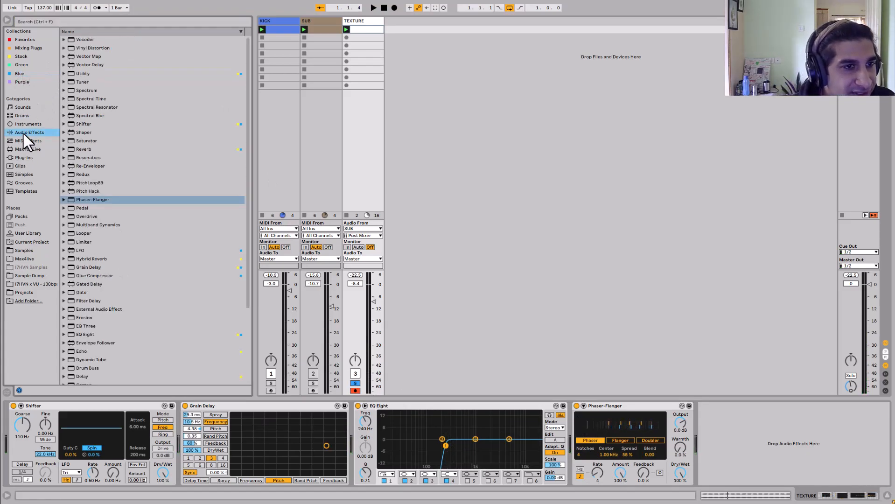
left_click(74, 22)
type("echo")
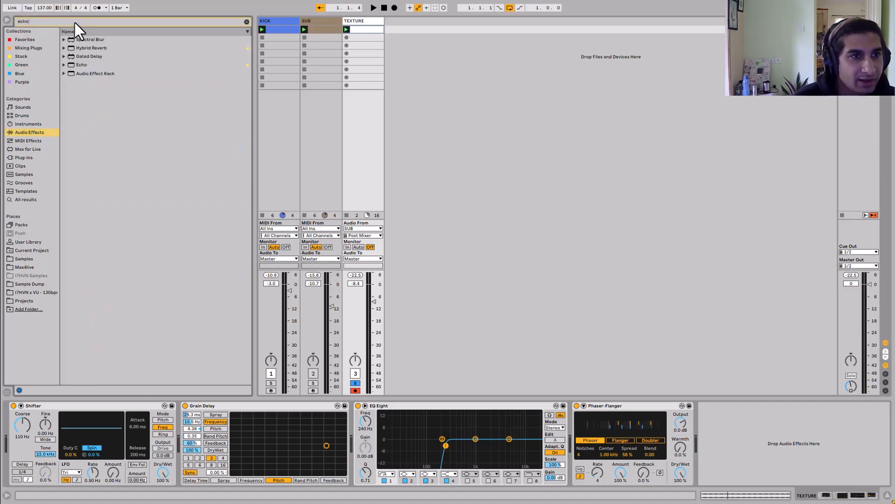
left_click_drag(77, 70, 727, 421)
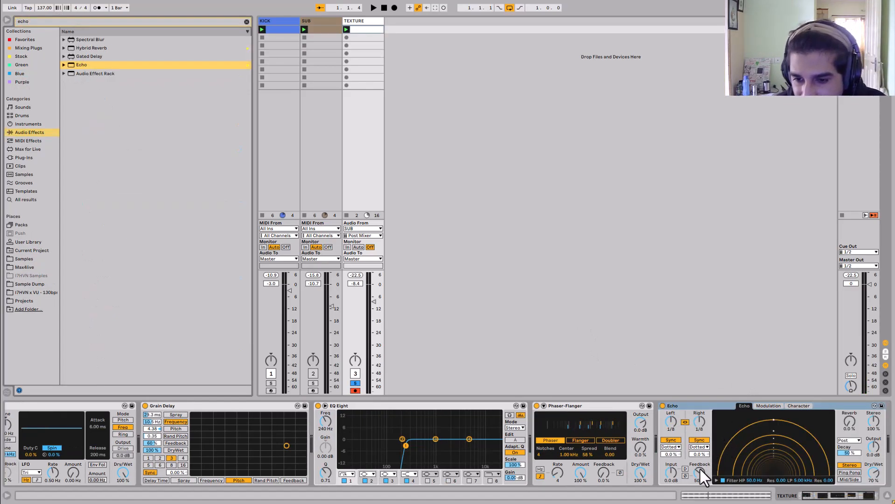
- Set Echo's feedback to 71%, dry/wet to 29%, both delay times to 1/4, and reverb to 43%
left_click_drag(700, 469, 701, 462)
mouse_move(873, 473)
left_mouse_down()
mouse_move(873, 488)
mouse_move(874, 468)
left_mouse_up()
key("space")
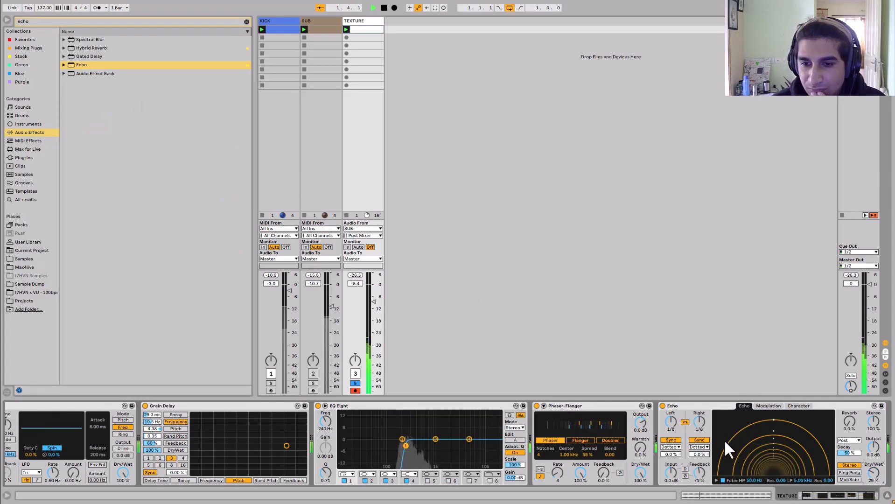
left_click(685, 423)
left_click_drag(696, 425, 696, 422)
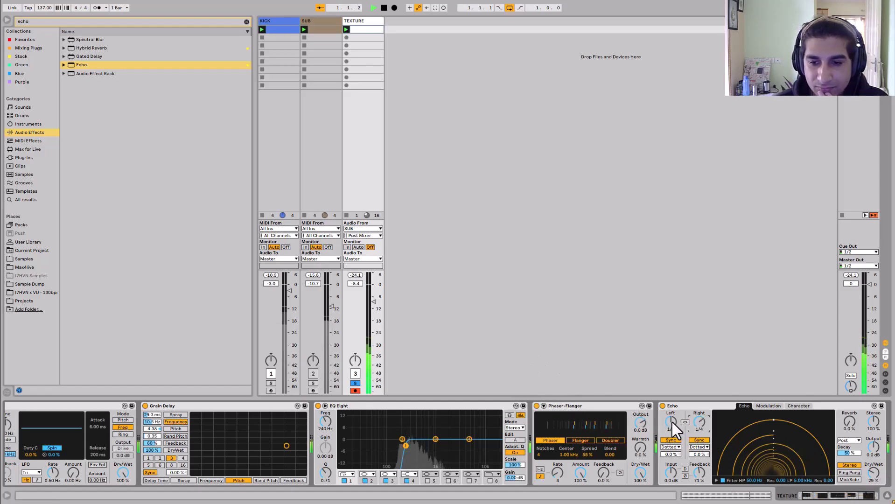
left_click_drag(671, 422, 671, 418)
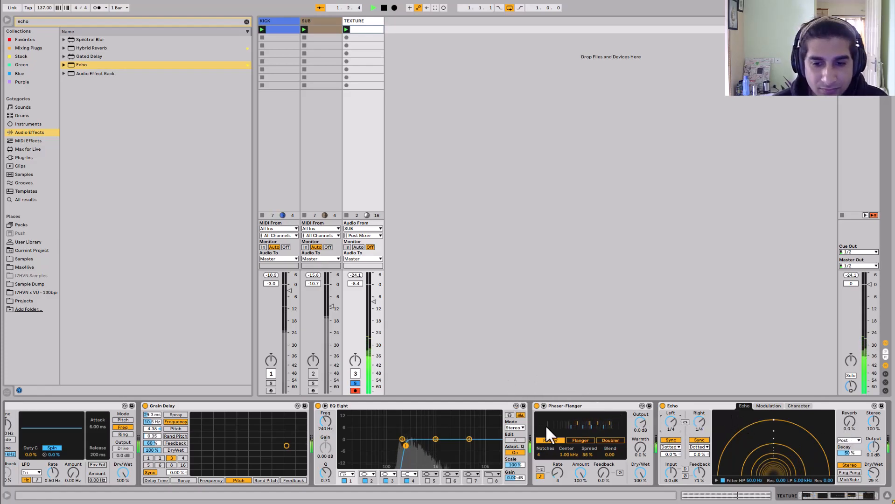
left_click_drag(850, 423, 850, 410)
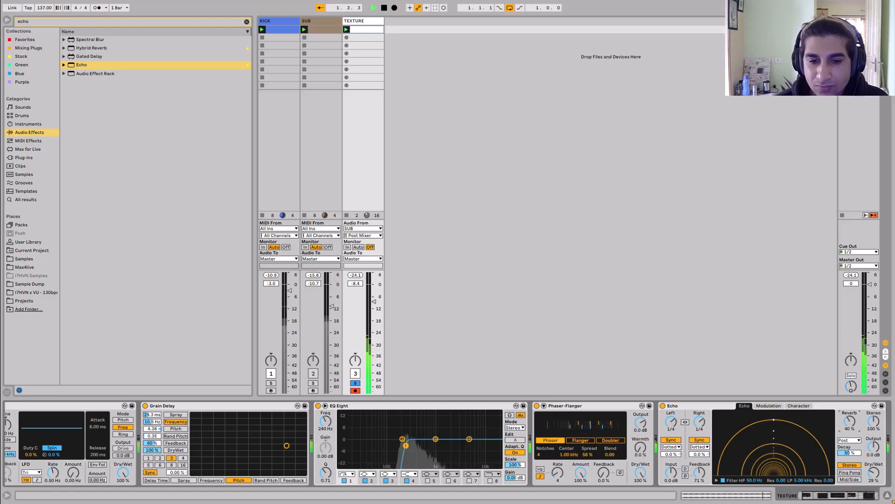
- Raise EQ Eight's high-pass to 316 Hz and unsolo the TEXTURE track
left_click_drag(406, 446, 411, 448)
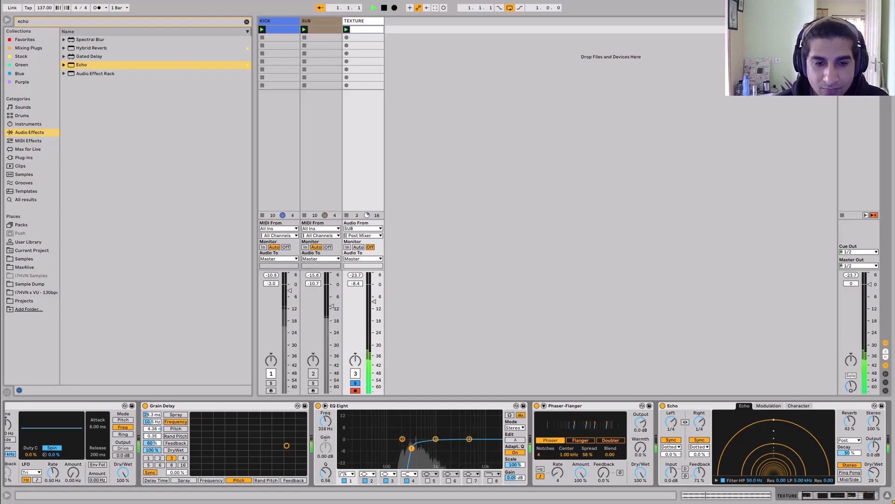
key("space")
left_click(355, 383)
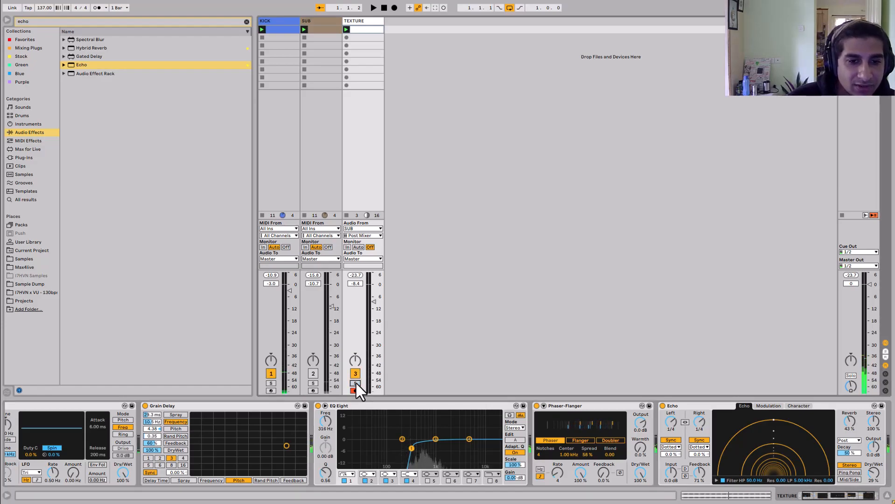
- Copy TEXTURE's clip onto a new TEXTURE 2 track and double the clip's BPM twice to 548
left_click_drag(361, 29, 403, 30)
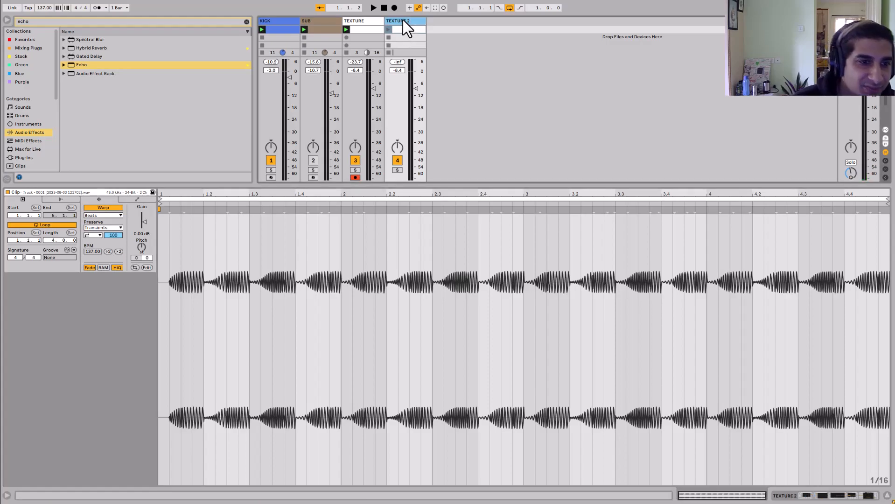
left_click(120, 251)
left_click(120, 251)
left_click(120, 251)
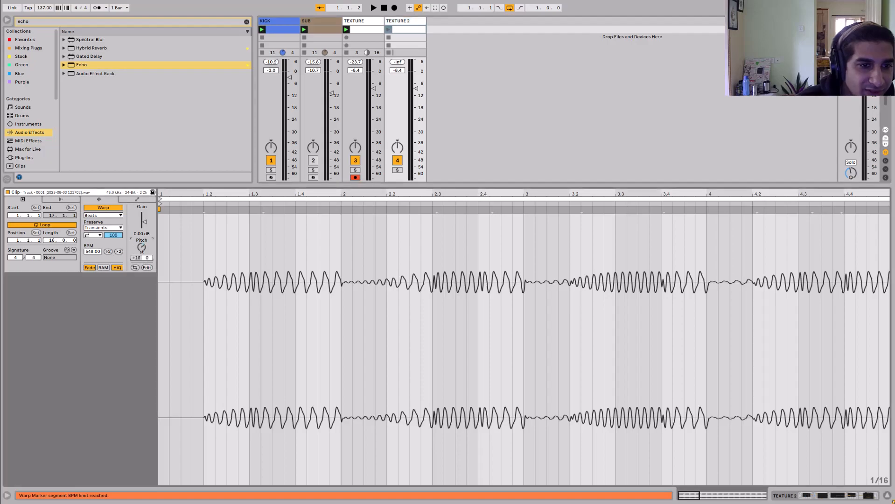
- Transpose the clip +12 semitones and set its warp grid to 1/8
type("12")
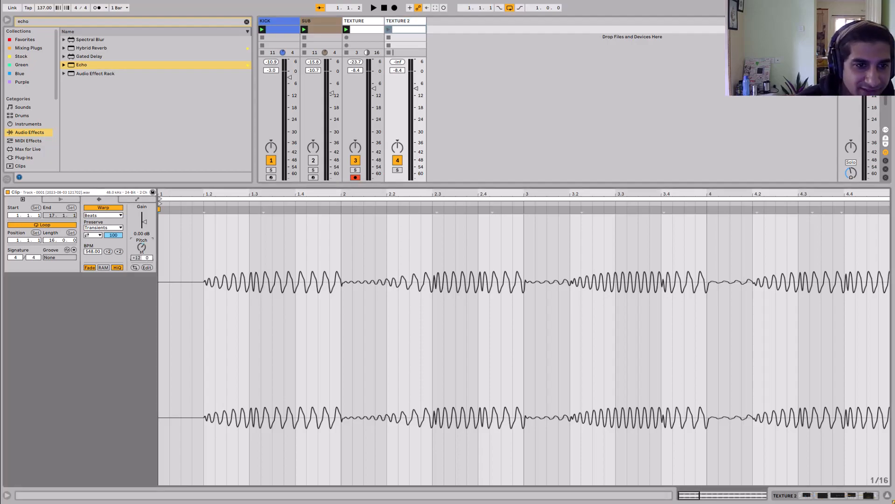
right_click(271, 258)
left_click(358, 225)
right_click(211, 294)
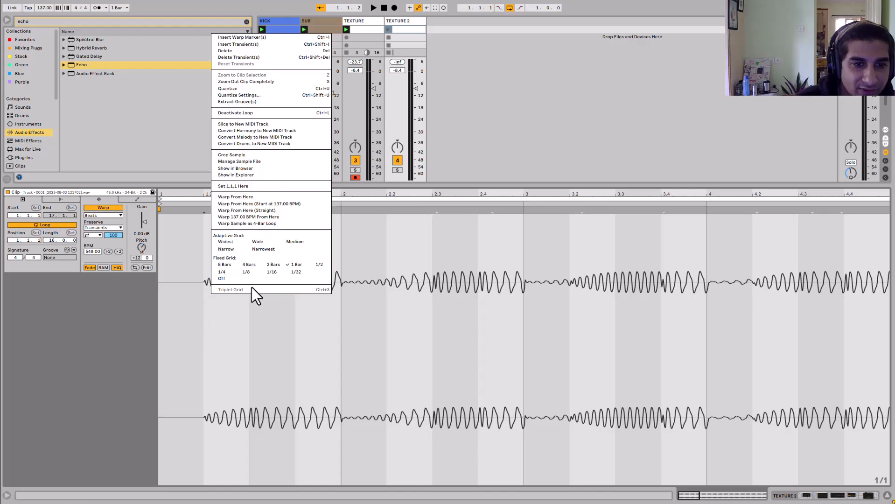
left_click(249, 271)
- Loop the clip from 1.2.1 to 2.1.1 and solo TEXTURE 2
left_click_drag(207, 292, 342, 294)
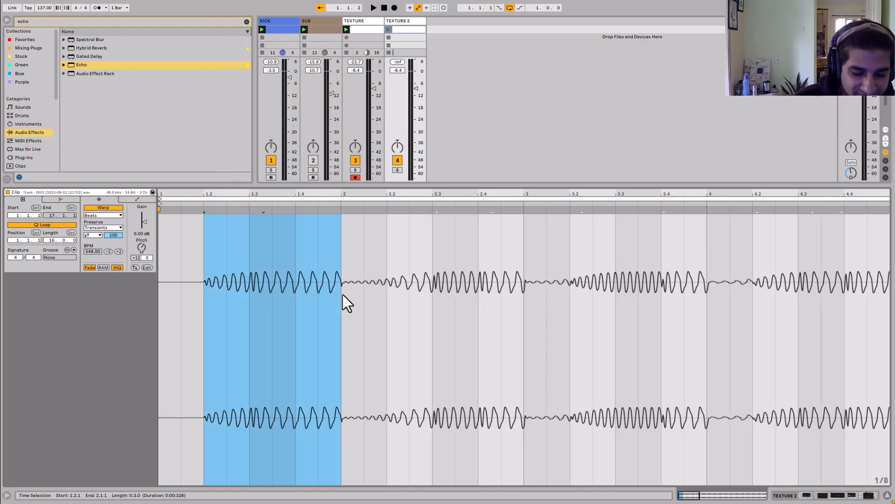
key("ctrl+l")
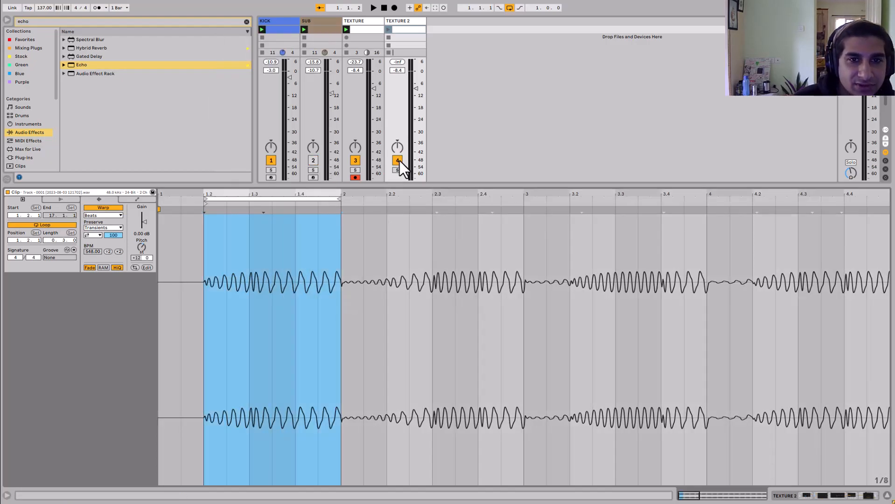
left_click(397, 170)
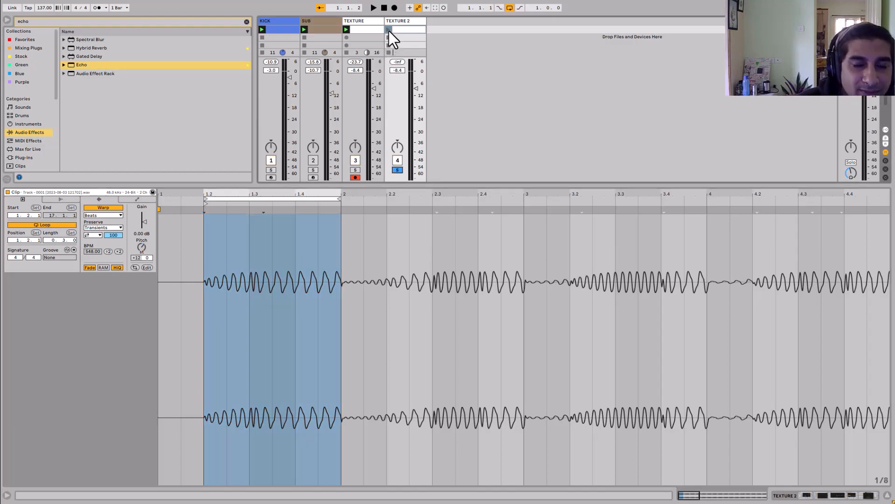
- Play TEXTURE 2's clip and extend its loop end to 3.1.1
left_click(389, 30)
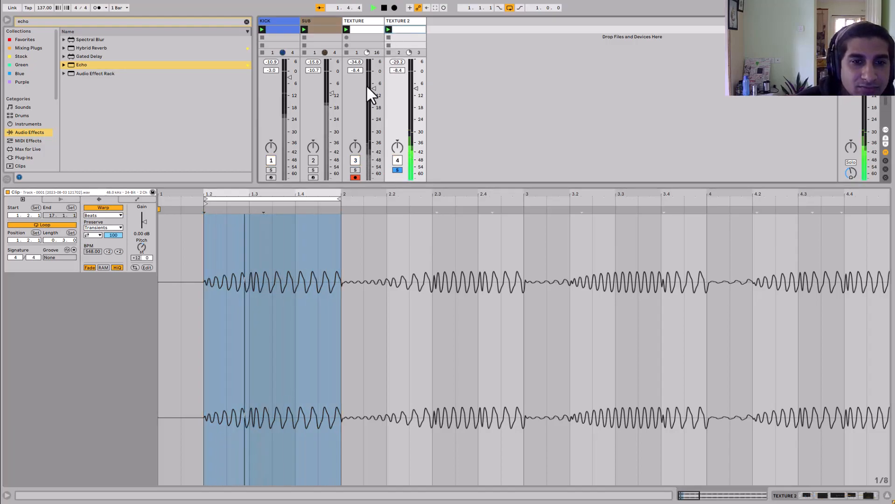
left_click_drag(720, 240, 518, 239)
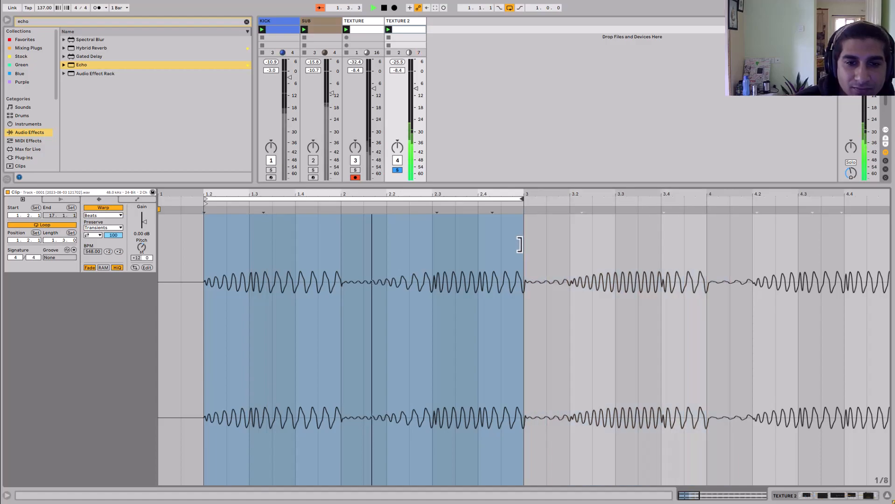
- Open TEXTURE 2's devices and move an EQ Eight band to about 6.64 kHz with about 4.34 dB gain
left_click(405, 21)
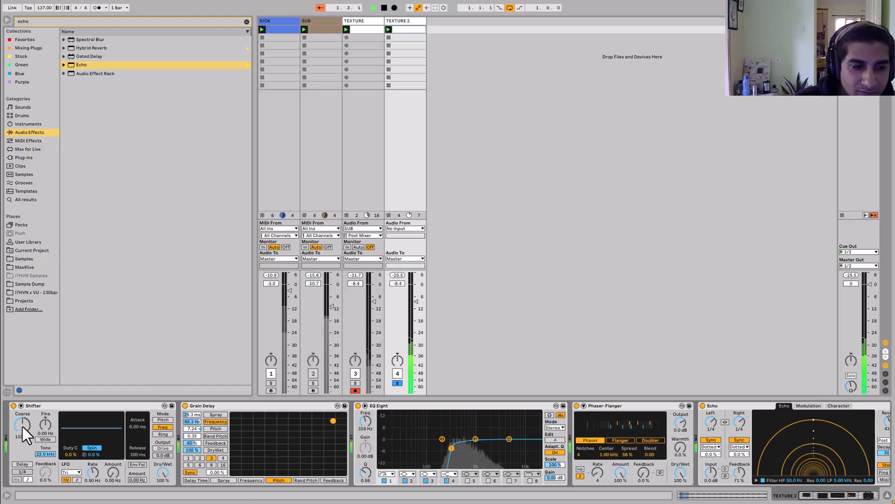
left_click_drag(24, 425, 24, 425)
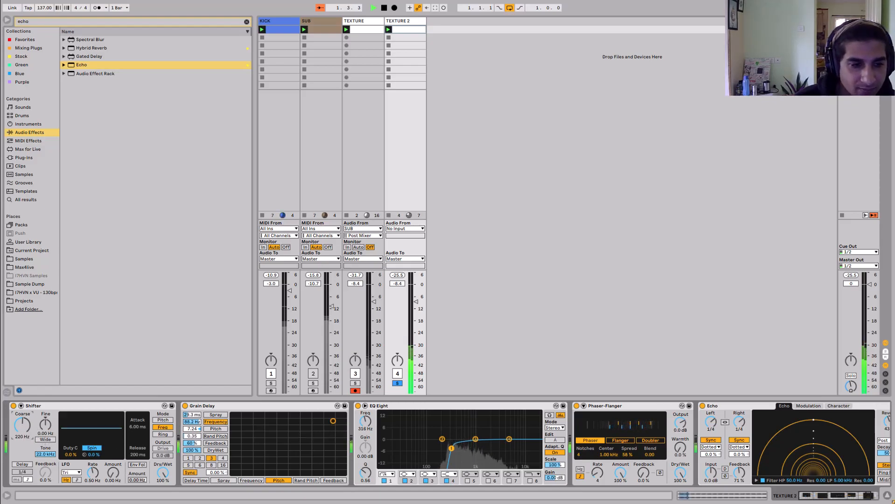
left_click_drag(449, 450, 508, 432)
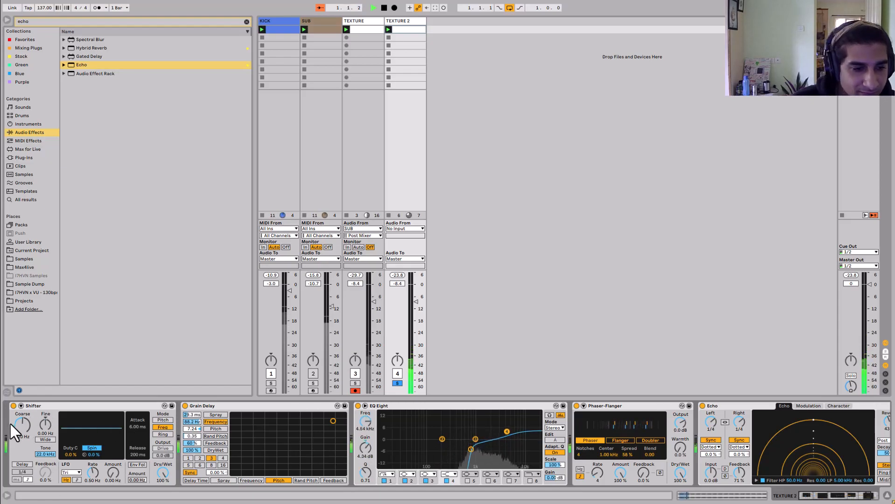
- Set the Shifter's frequency to 550 Hz
type("555")
key("Return")
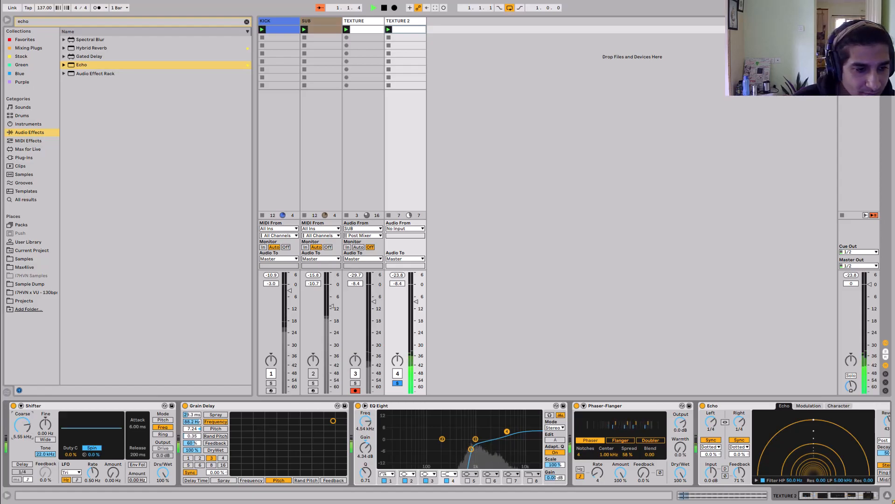
type("550")
key("Return")
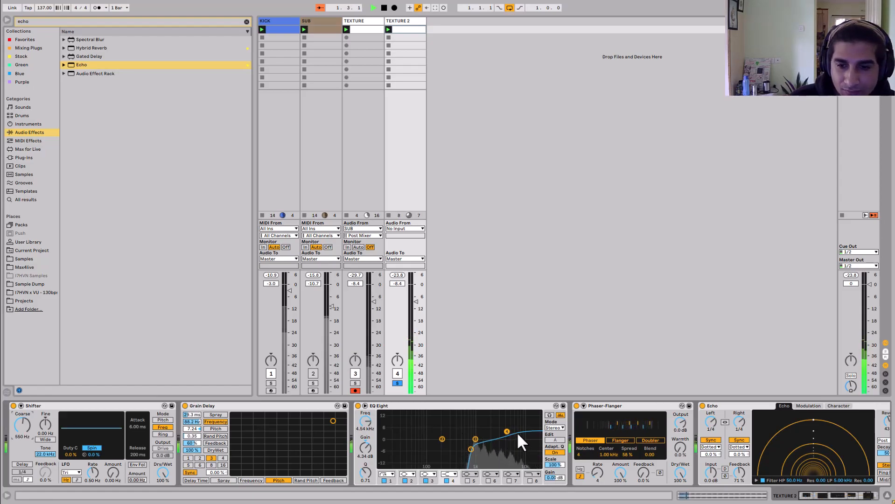
- Switch the Phaser-Flanger to Flanger mode and move the boosted EQ Eight band down to about 1.07 kHz
left_click(612, 440)
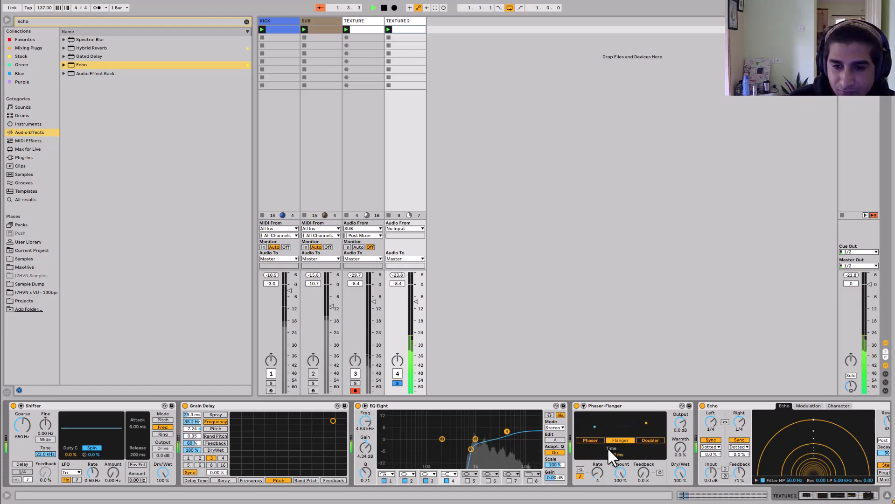
left_click_drag(598, 477, 599, 484)
scroll(729, 445, "right", 3)
left_click_drag(852, 470, 851, 472)
left_click_drag(449, 443, 414, 449)
- Lower TEXTURE 2's volume to about -14.6 dB, unsolo it and stop playback
left_click_drag(394, 284, 399, 390)
left_click(400, 385)
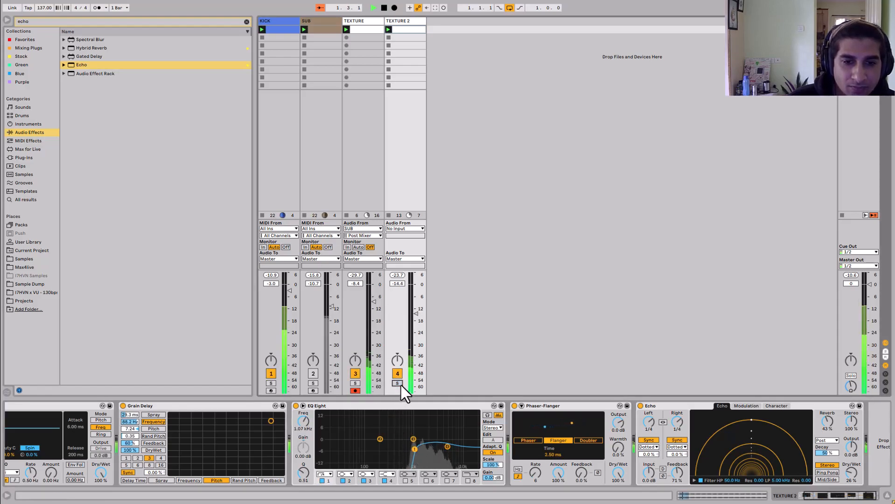
left_click_drag(374, 301, 374, 300)
left_click(314, 373)
left_click(313, 373)
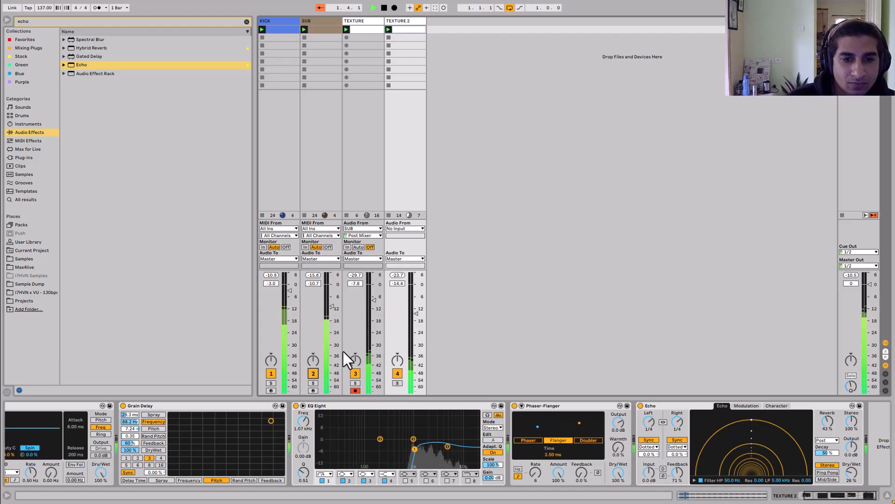
key("space")
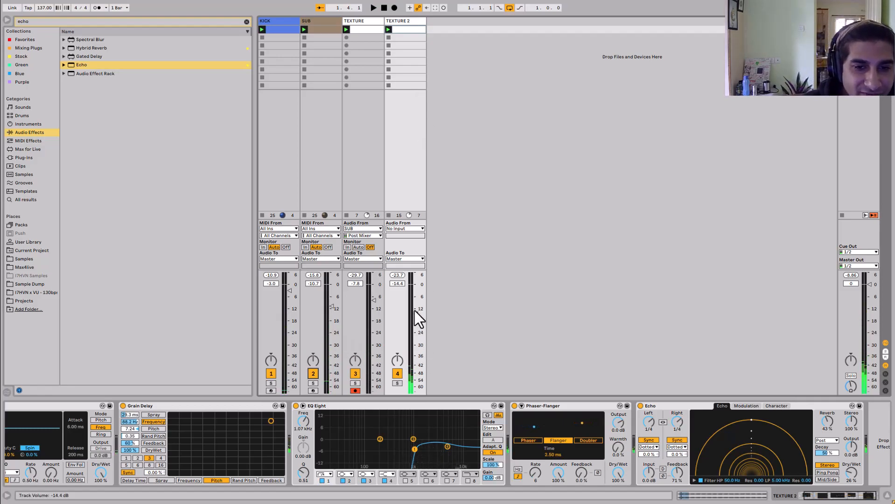
- Search for Auto Filter and add it to TEXTURE 2's device chain
left_click(115, 23)
type("aut")
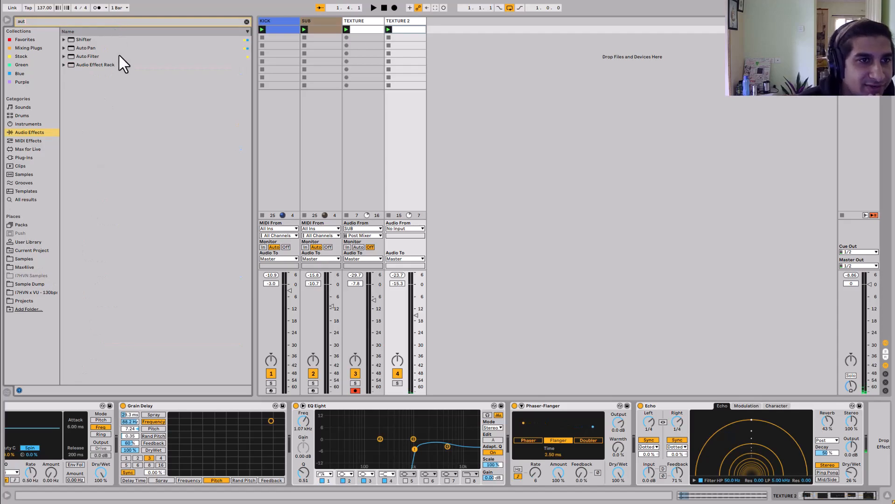
left_click_drag(115, 56, 179, 56)
left_click_drag(406, 57, 406, 63)
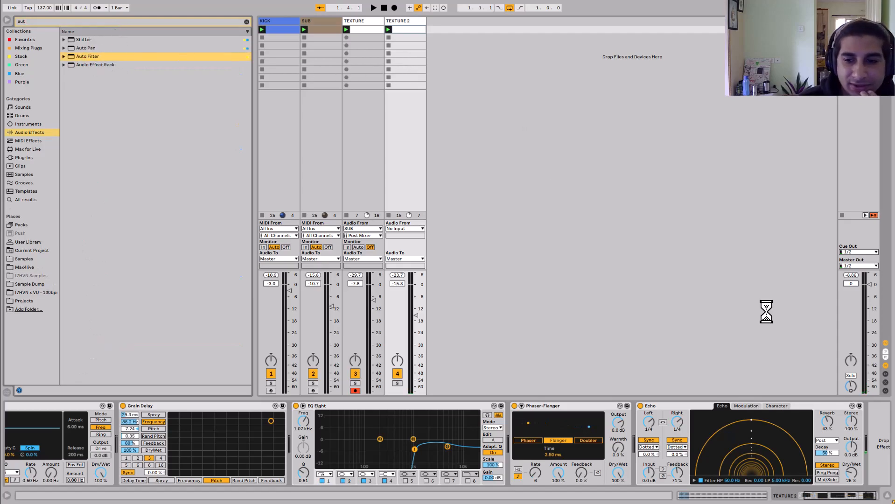
- Search for LFO and add it to the end of TEXTURE 2's chain
left_click(167, 23)
type("lfo")
left_click(148, 39)
double_click(147, 39)
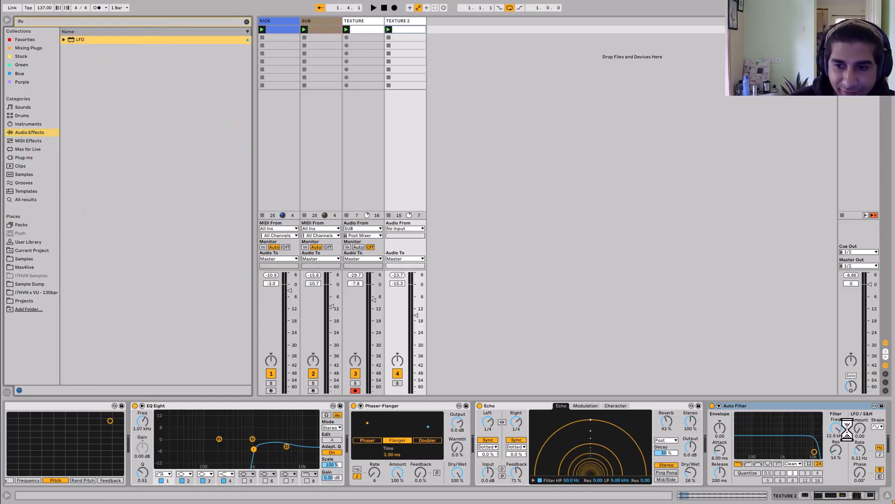
- Map the LFO to the Auto Filter's frequency, adjust the LFO, and start playback
left_click(812, 416)
left_click(736, 427)
left_click_drag(803, 471, 803, 495)
left_click_drag(841, 417, 842, 386)
key("space")
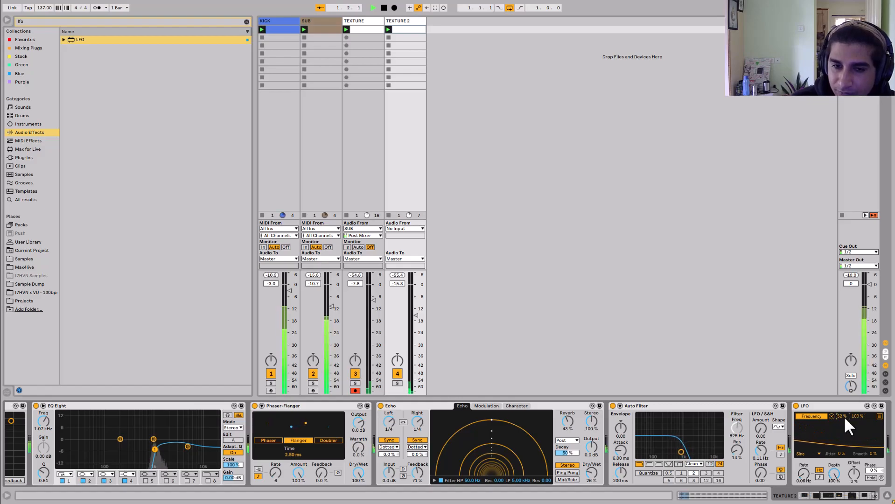
- Move the Auto Filter before Echo and set the LFO depth to 99%
left_click_drag(755, 405, 443, 422)
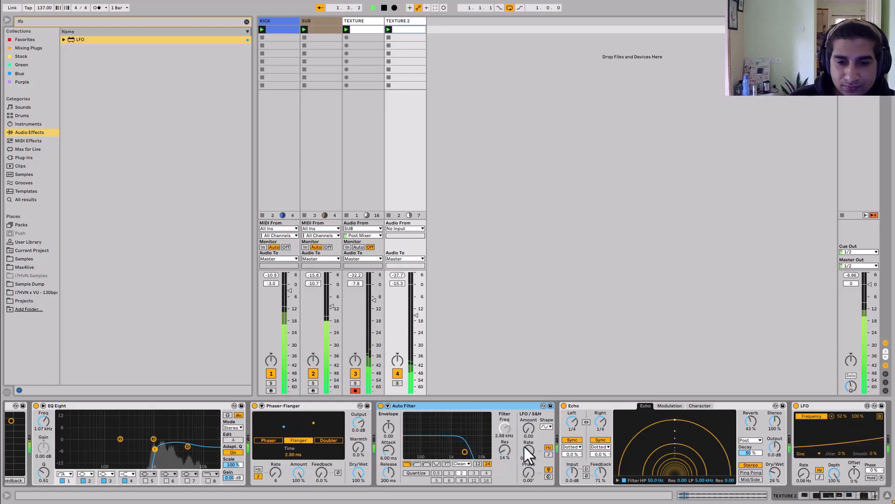
left_click_drag(807, 469, 807, 472)
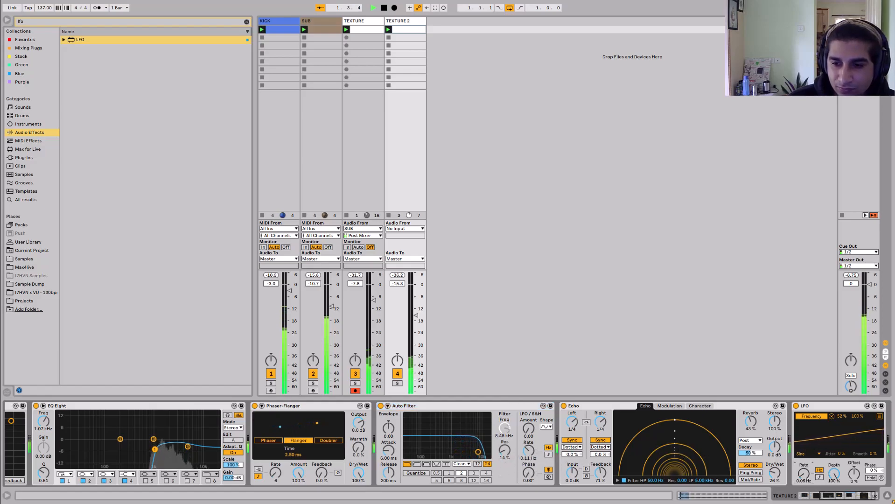
left_click_drag(859, 417, 859, 419)
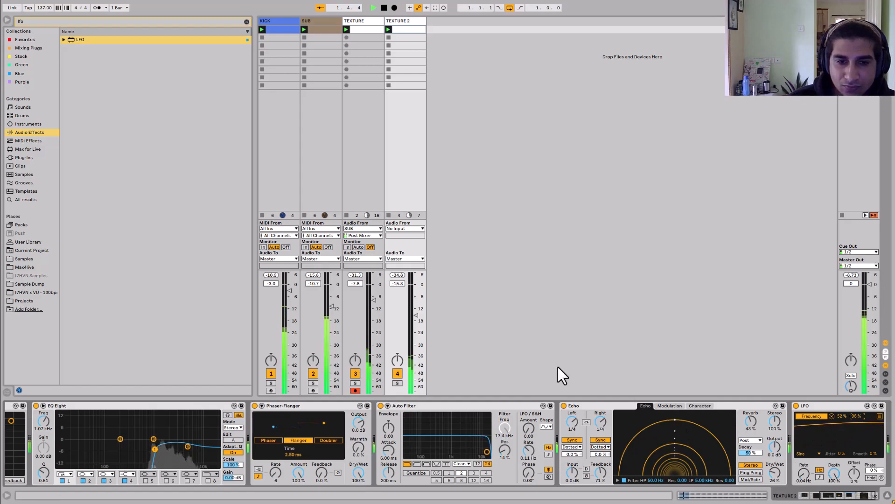
- Raise the Auto Filter's resonance to about 53% and stop playback
left_click_drag(504, 451, 504, 423)
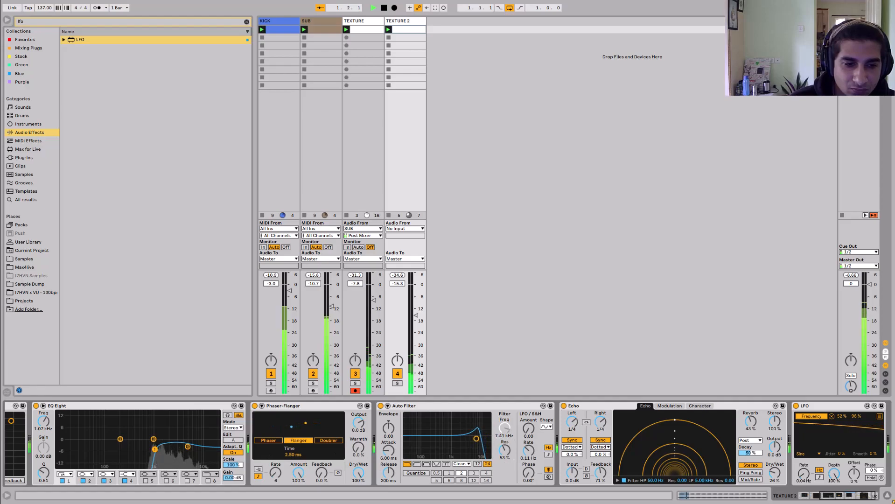
left_click(356, 163)
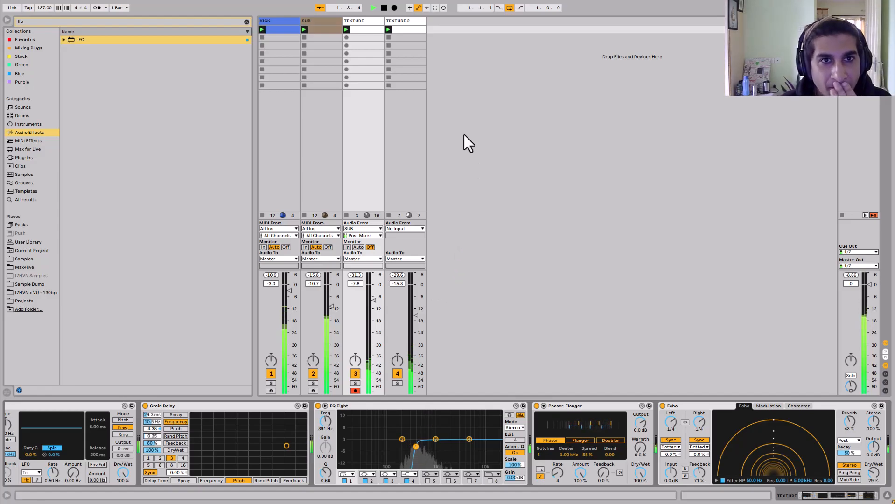
key("space")
- Search the sample library for tom
left_click(28, 174)
left_click(87, 24)
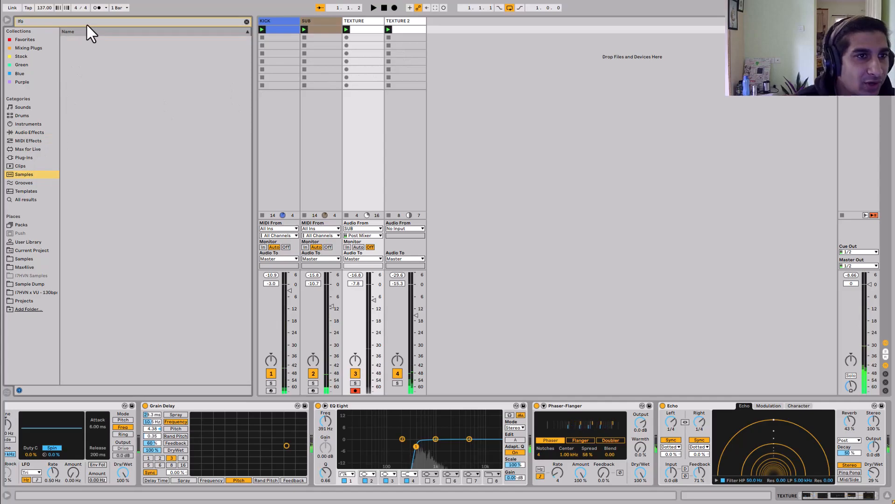
type("tom")
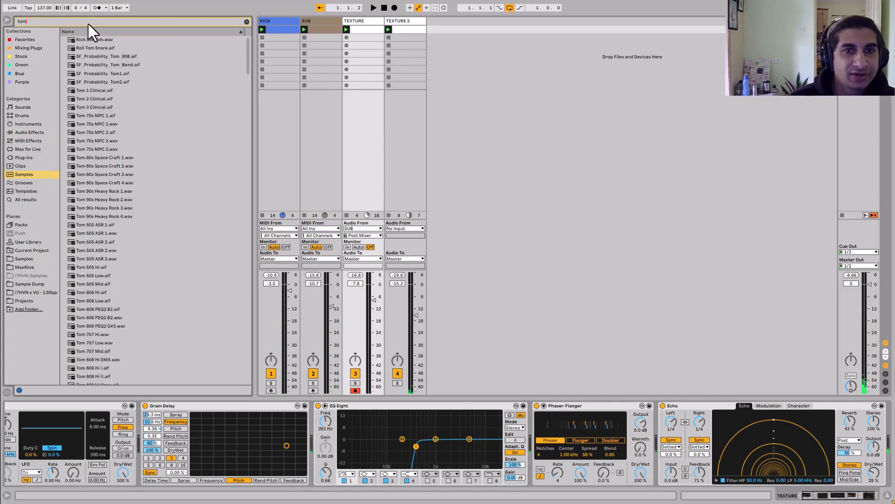
- Insert a new MIDI track and load Tom 70s MPC 2.wav into it after auditioning tom samples
right_click(494, 76)
left_click(514, 82)
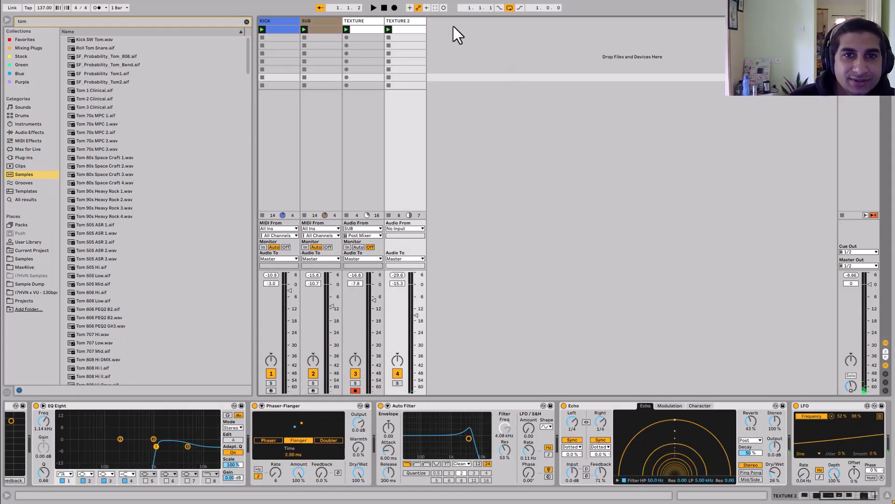
left_click(114, 147)
left_click(117, 118)
left_click(110, 141)
double_click(108, 141)
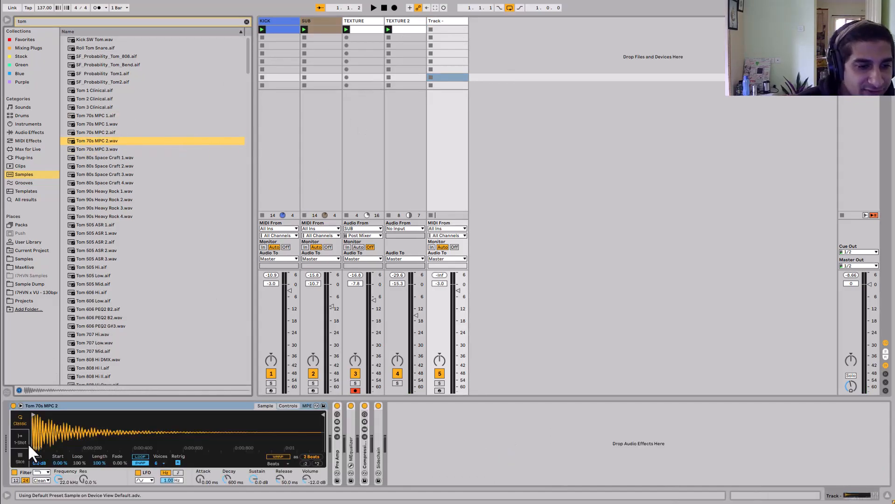
- Switch Simpler to 1-Shot mode and lower the tom track's volume to about -11.1 dB
left_click(28, 442)
left_click_drag(458, 291, 458, 307)
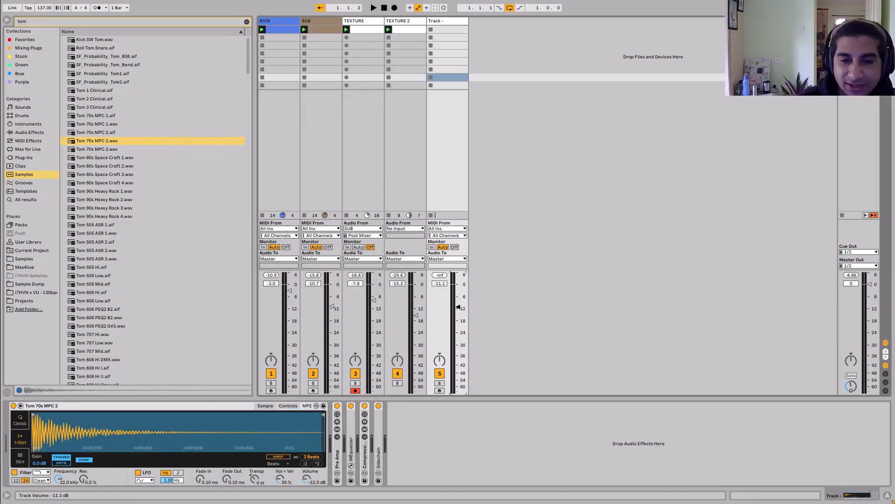
- Create a MIDI clip on the tom track and add a C3 note at 1.3.2
double_click(443, 30)
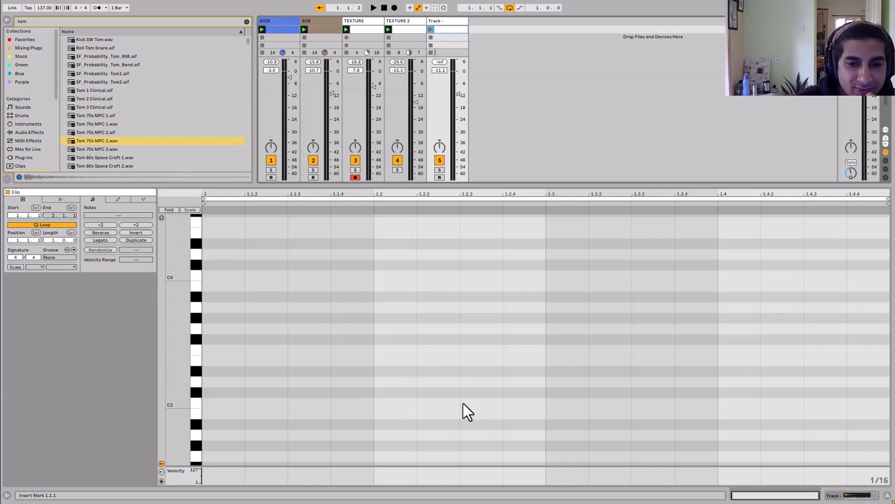
left_click(7, 19)
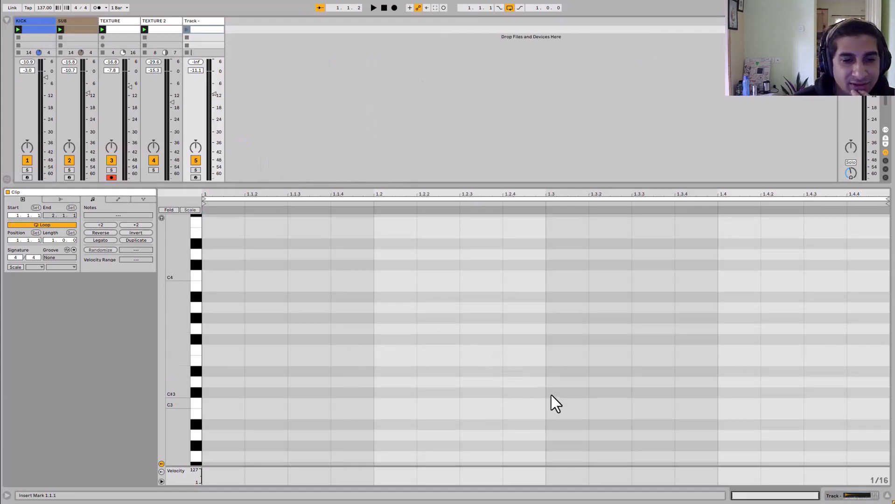
double_click(605, 404)
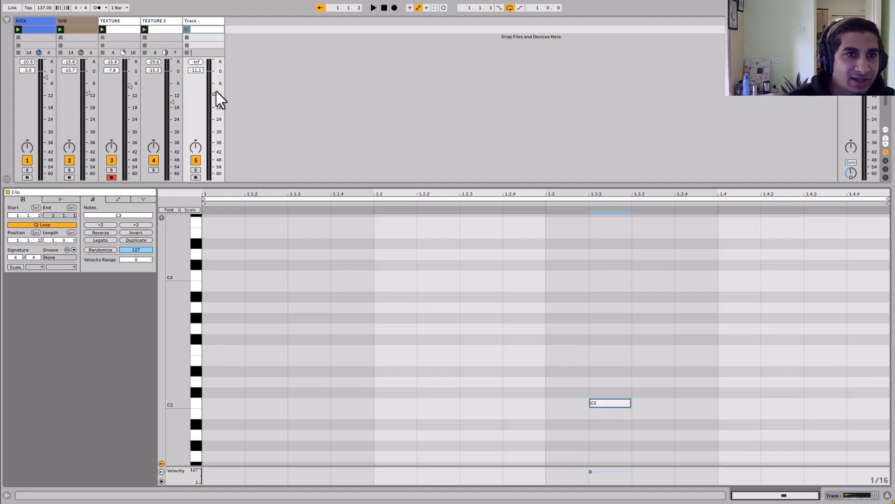
- Launch the tom clip and set the tom track's volume to -10.0 dB
left_click(187, 20)
left_click(337, 406)
left_click(365, 406)
left_click_drag(211, 310, 214, 314)
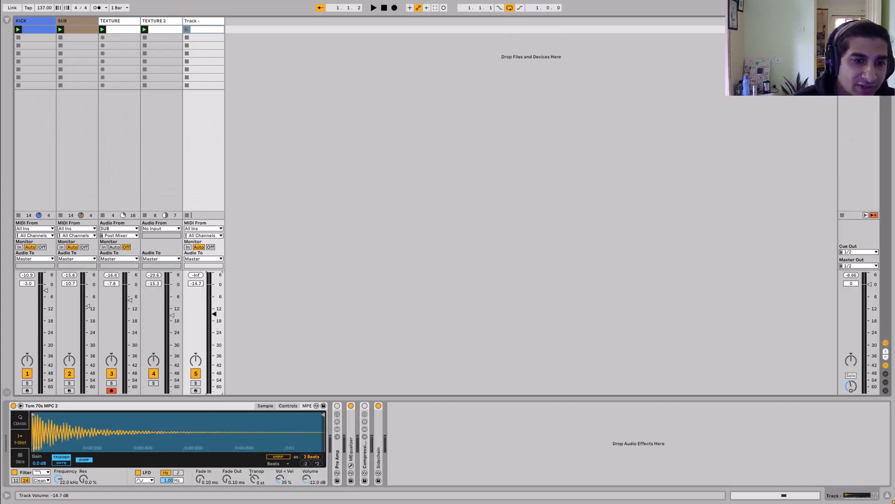
left_click(208, 31)
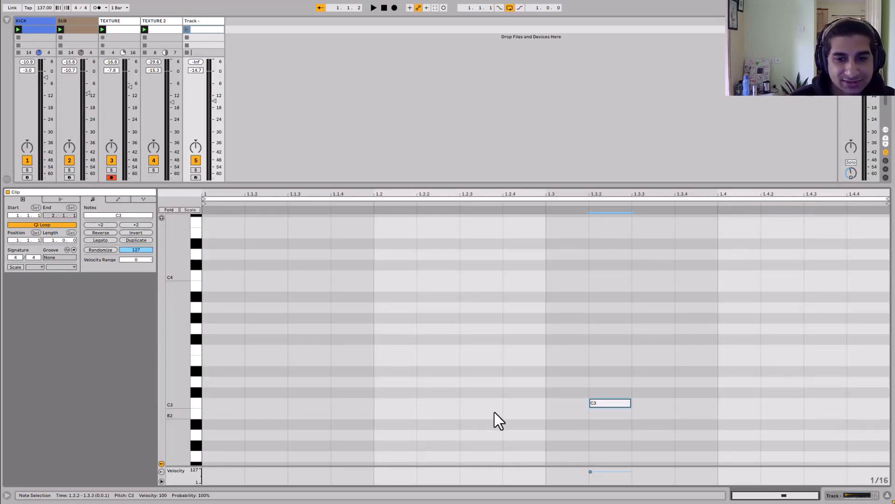
left_click(186, 29)
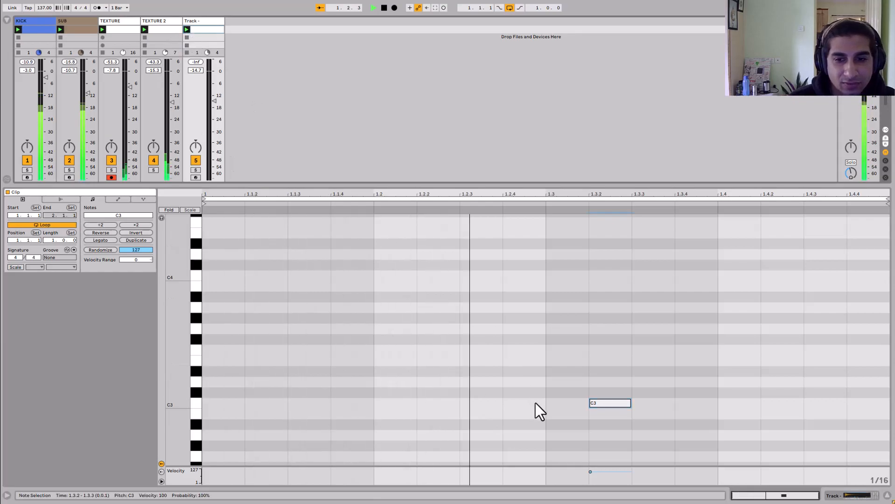
left_click_drag(214, 100, 214, 91)
- Shorten the tom sample's end to about one beat and set its Fade Out to about 54.9 ms
left_click(213, 23)
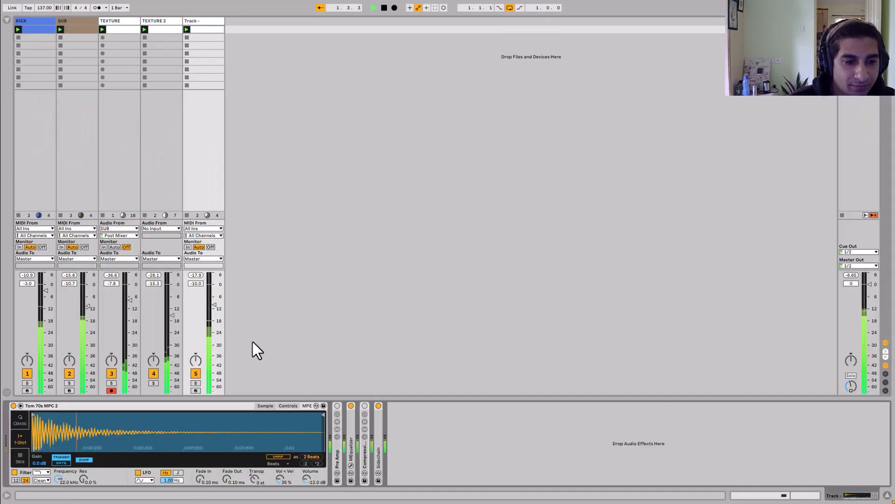
left_click_drag(321, 418, 63, 434)
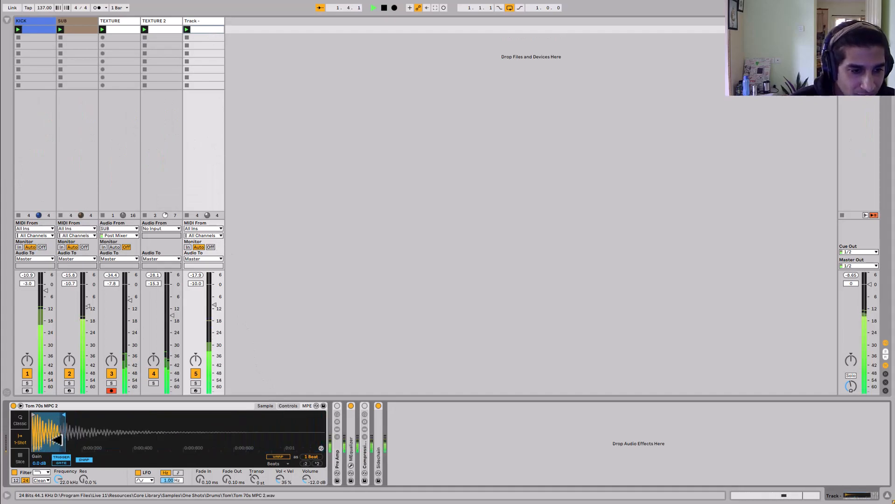
left_click(81, 461)
left_click_drag(226, 479, 227, 466)
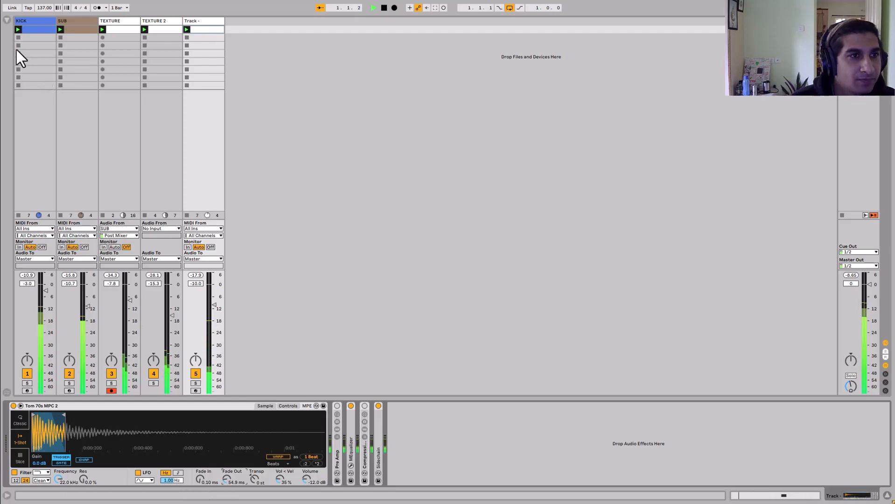
- Search the browser for Overdrive and add it to the tom track's device chain after Simpler
left_click(7, 20)
type("over")
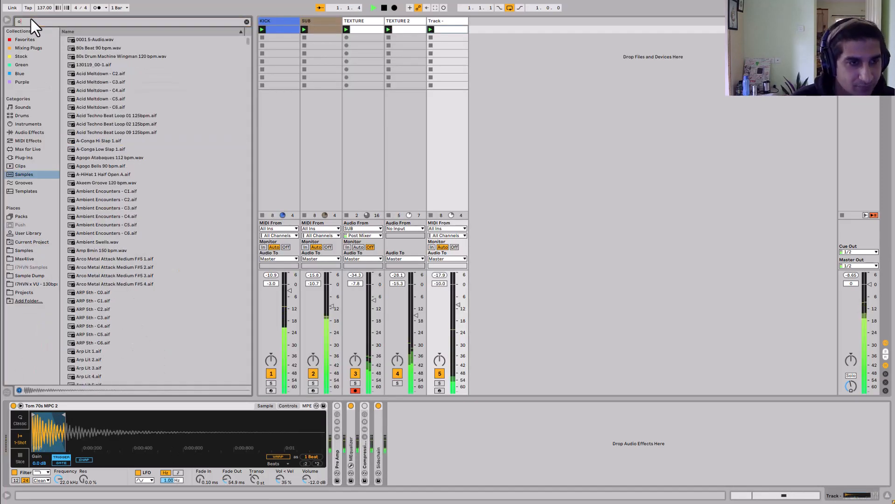
left_click(40, 133)
left_click_drag(87, 48, 363, 444)
- Lower the tom track to about -13.8 dB and tune Overdrive to about 1.66 kHz, 65% Drive and 27% Dry/Wet
left_click_drag(444, 310, 455, 317)
left_click_drag(392, 419, 389, 420)
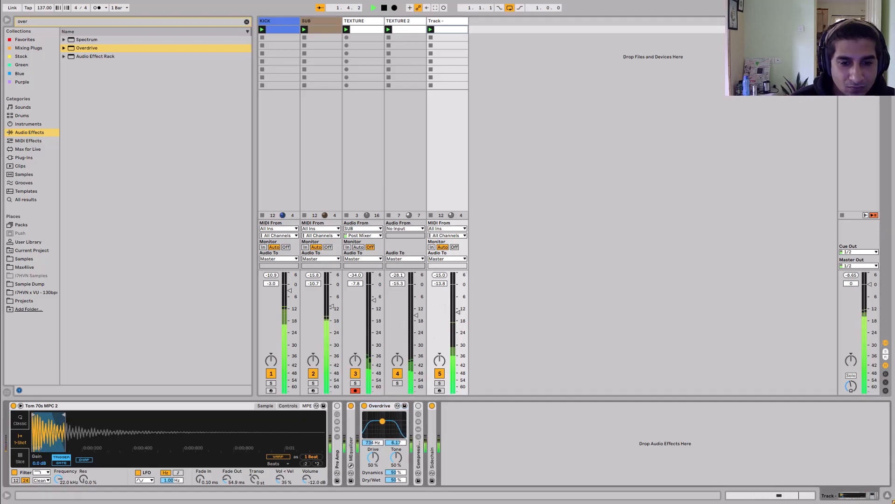
left_click_drag(374, 458, 373, 450)
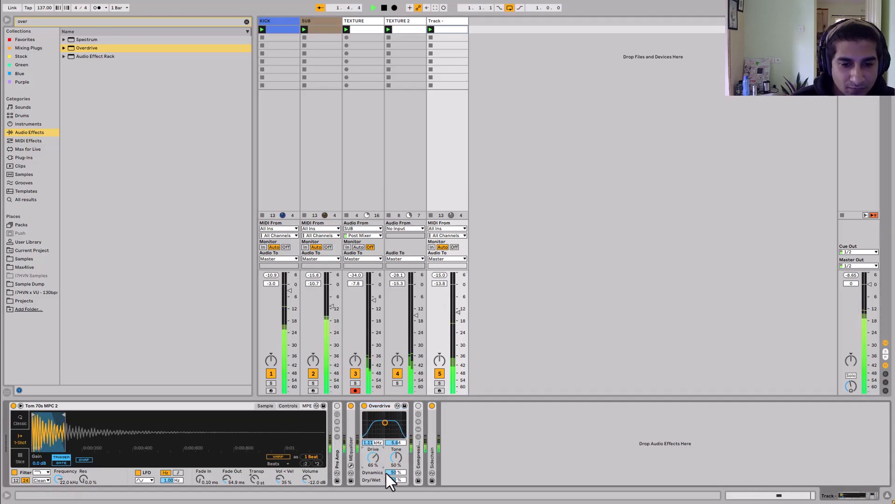
mouse_move(384, 423)
left_mouse_down()
mouse_move(397, 419)
mouse_move(388, 421)
left_mouse_up()
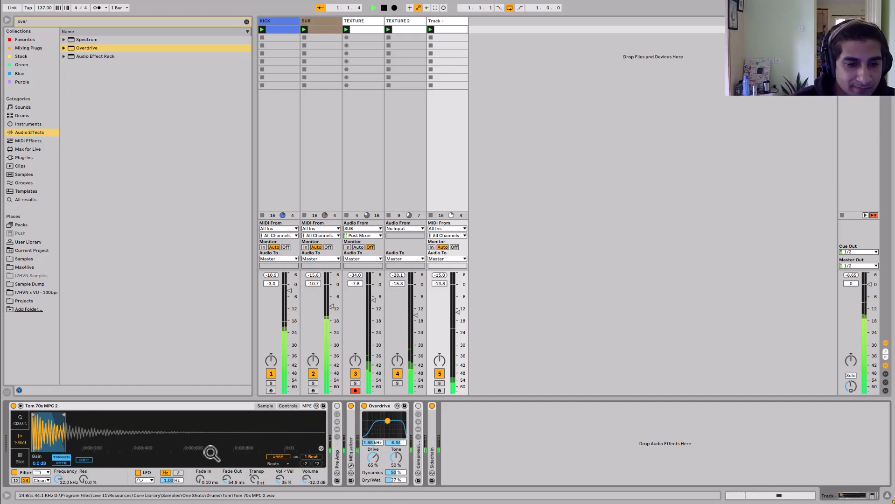
key("space")
- Duplicate the tom track and name the two tracks TOM1 and TOM2
right_click(442, 19)
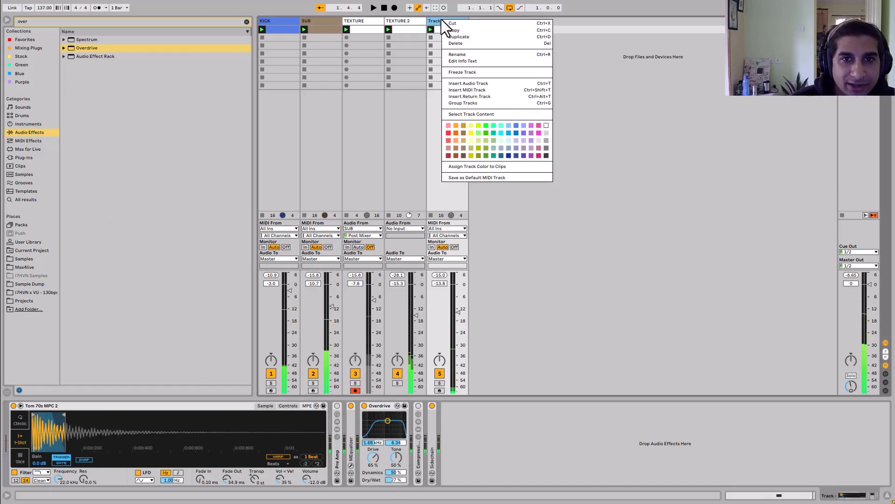
left_click(454, 36)
left_click(448, 23)
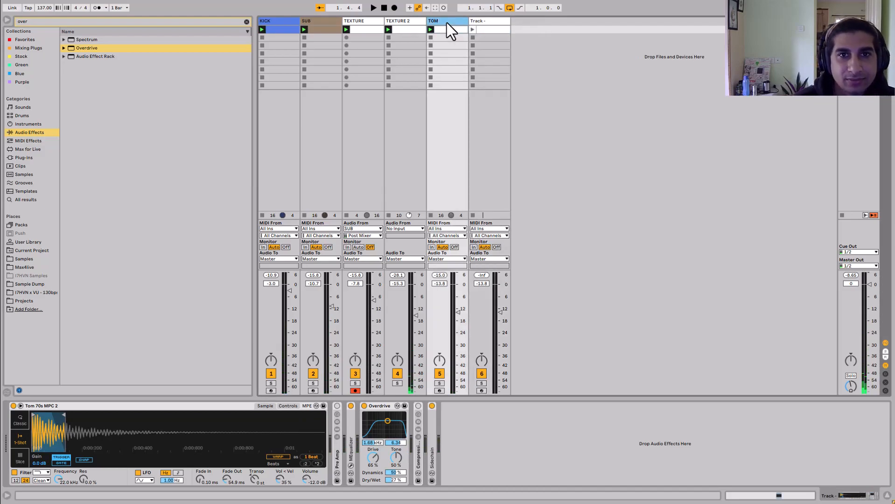
key("Tab")
type("TO")
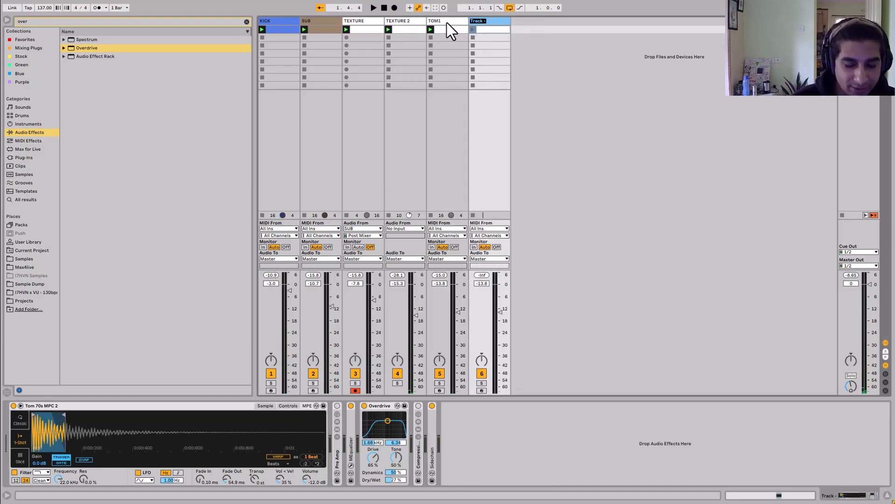
type("M2")
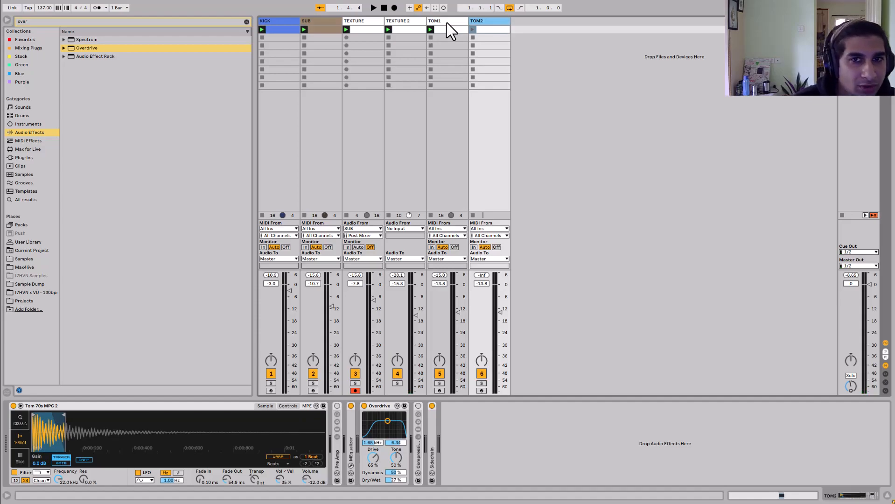
- Search the samples for kick and load Kick 18 Inch Distant into TOM2's Simpler
left_click(33, 173)
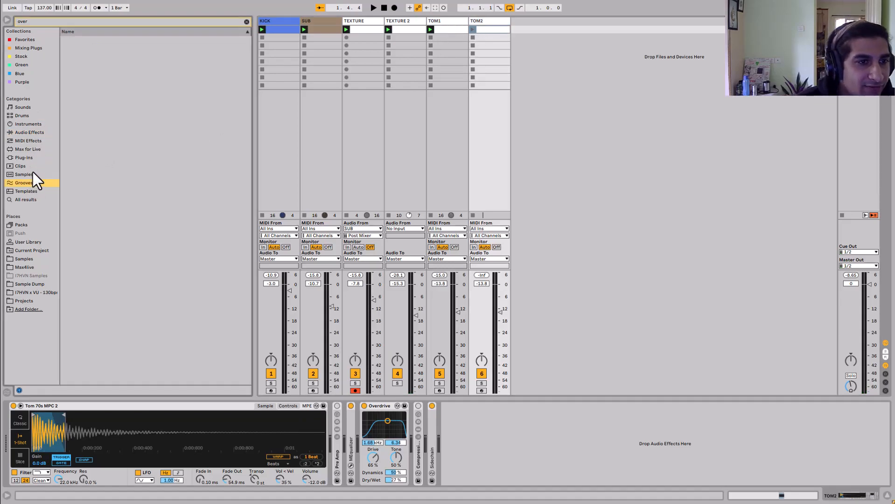
left_click(90, 166)
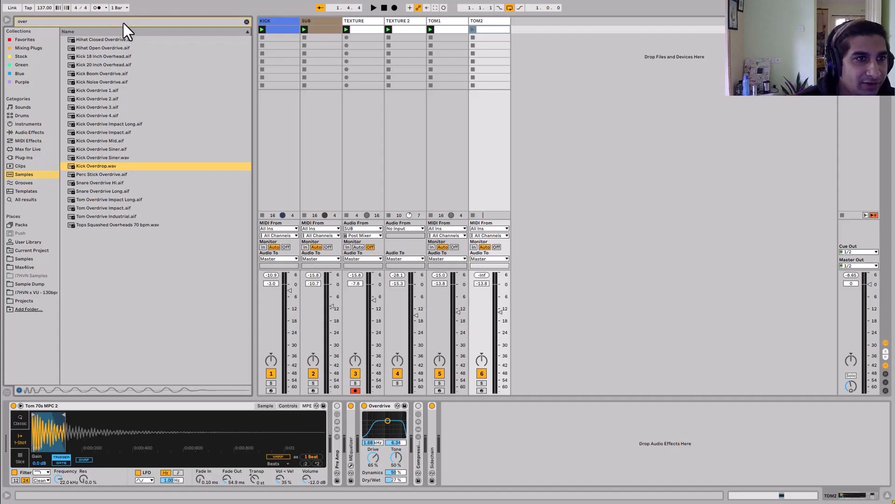
type("k")
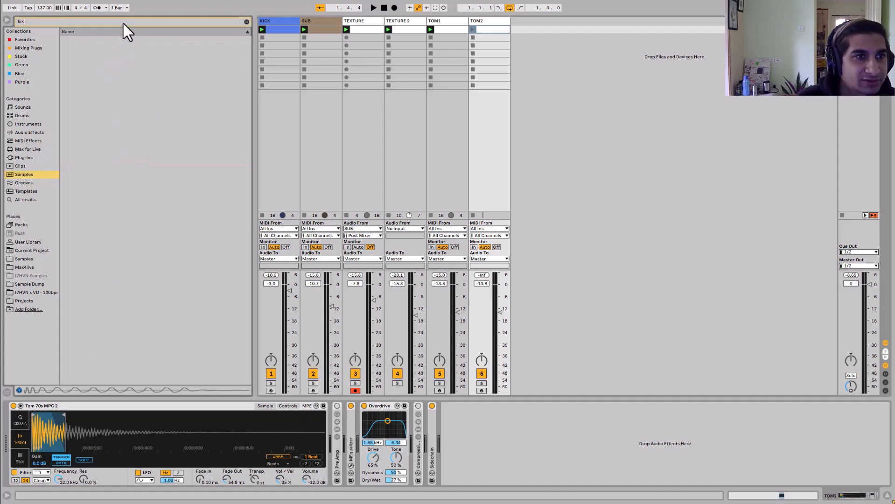
type("ick")
left_click(117, 124)
left_click(127, 115)
left_click(123, 100)
scroll(108, 203, "down", 3)
scroll(114, 171, "up", 3)
left_click_drag(98, 99, 187, 430)
key("space")
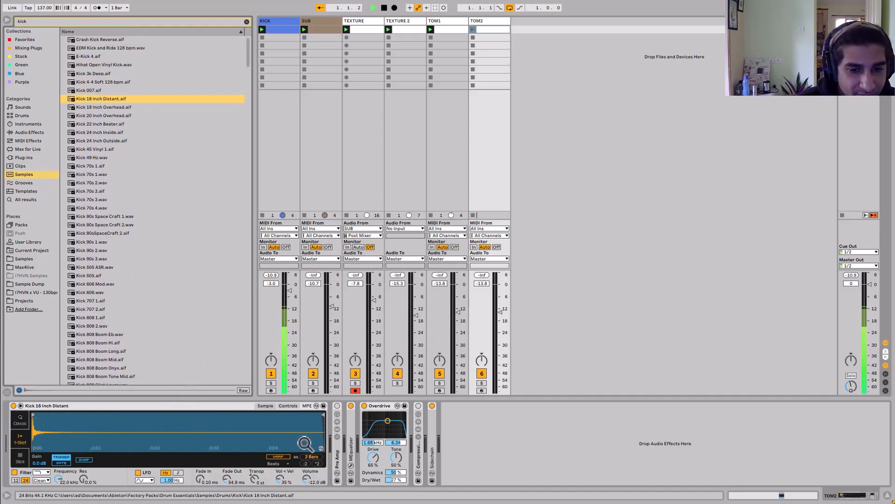
- Create a MIDI clip on TOM2 and place a C3 note at 1.1.4
double_click(504, 29)
double_click(611, 403)
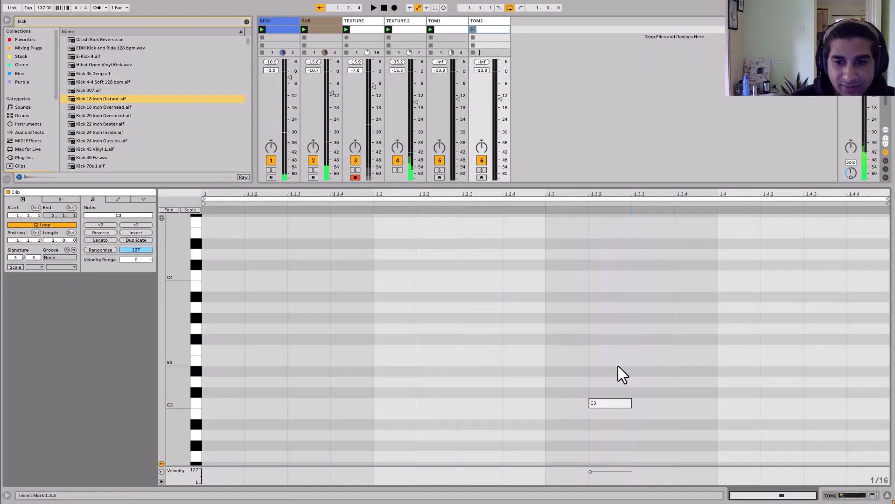
left_click_drag(610, 403, 361, 403)
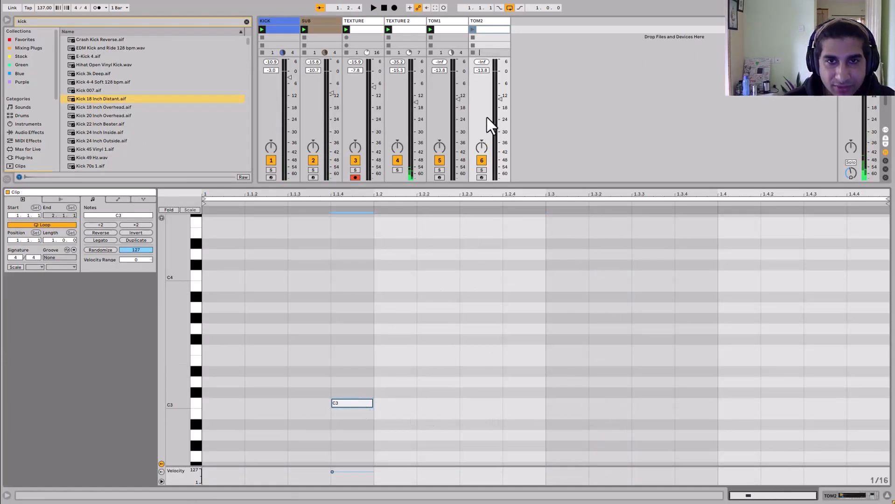
- Lower TOM2's volume to about -17.0 dB and launch its clip
left_click(485, 23)
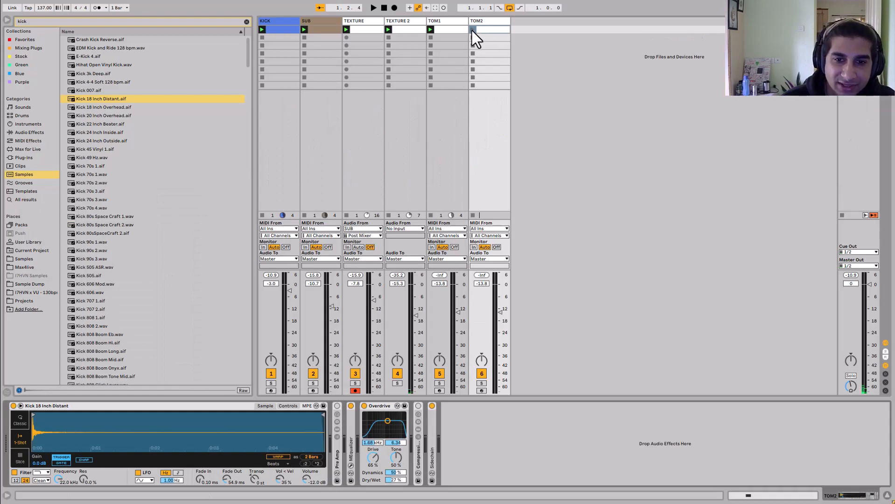
left_click_drag(498, 317, 498, 324)
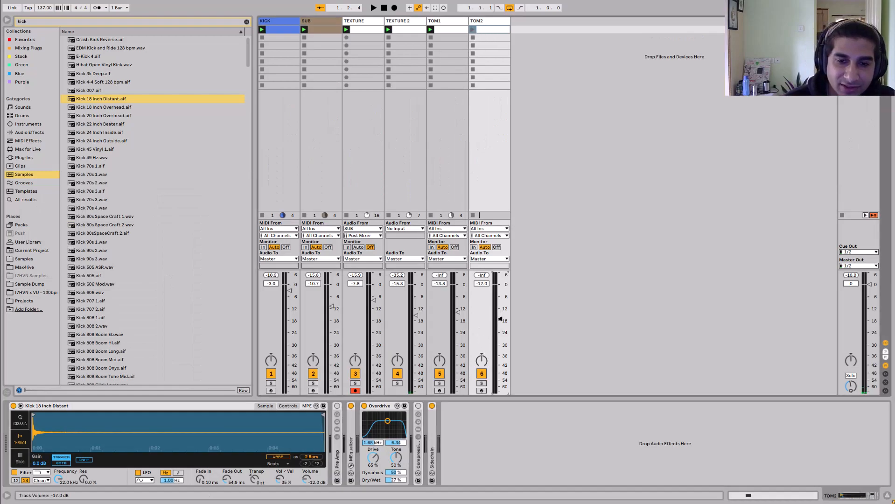
left_click(473, 29)
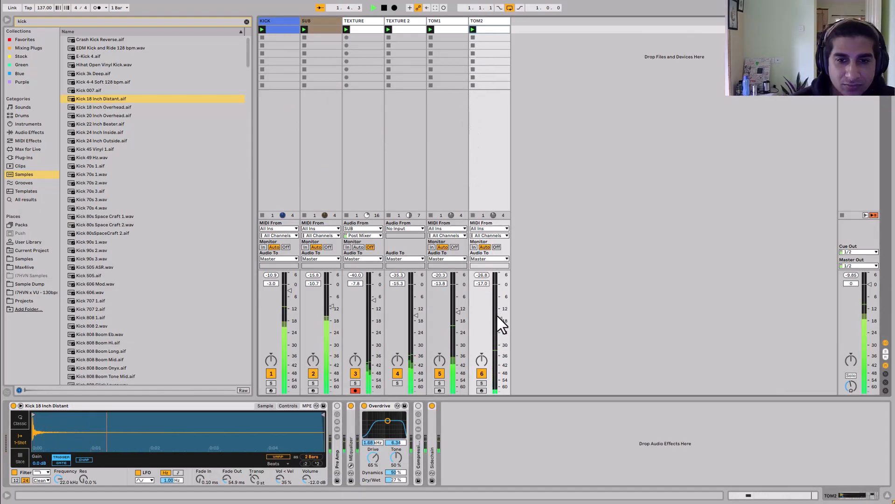
- Rebalance volumes: TOM2 about -11.4 dB, TEXTURE about -10.3 dB, TEXTURE 2 about -20.8 dB, TOM1 about -22.1 dB
left_click_drag(497, 322, 458, 317)
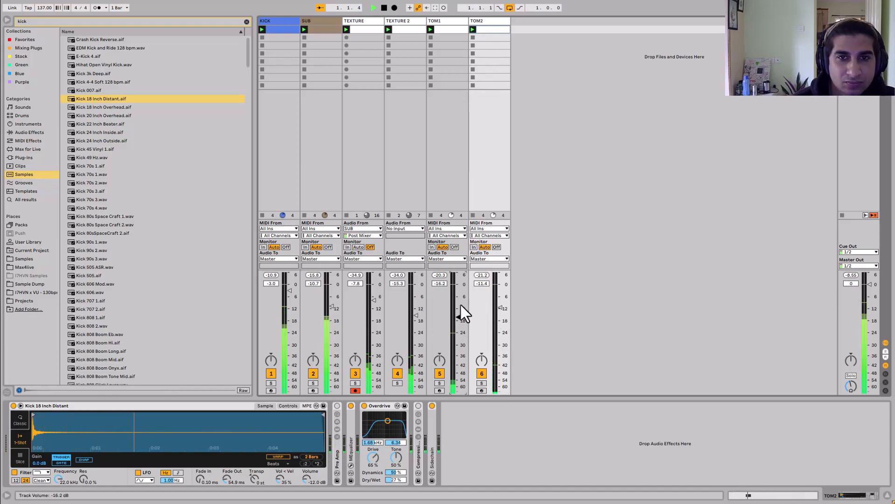
left_click_drag(416, 316, 416, 322)
left_click_drag(373, 300, 416, 327)
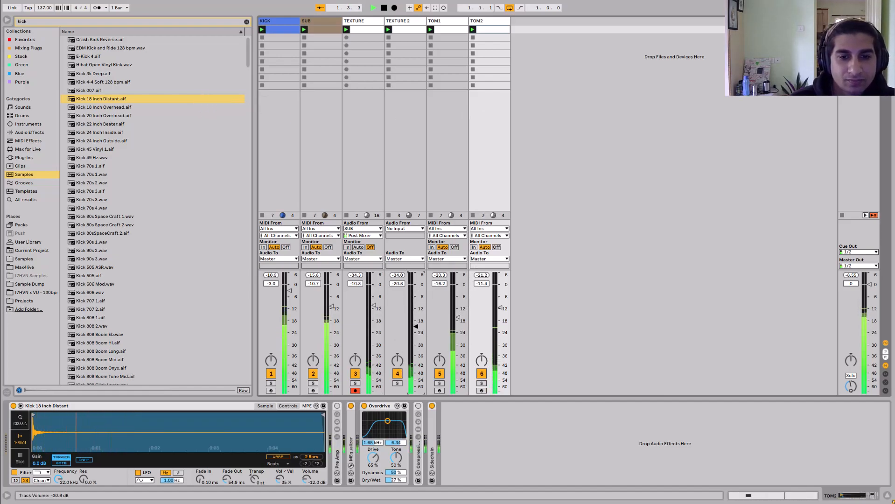
left_click_drag(458, 317, 458, 330)
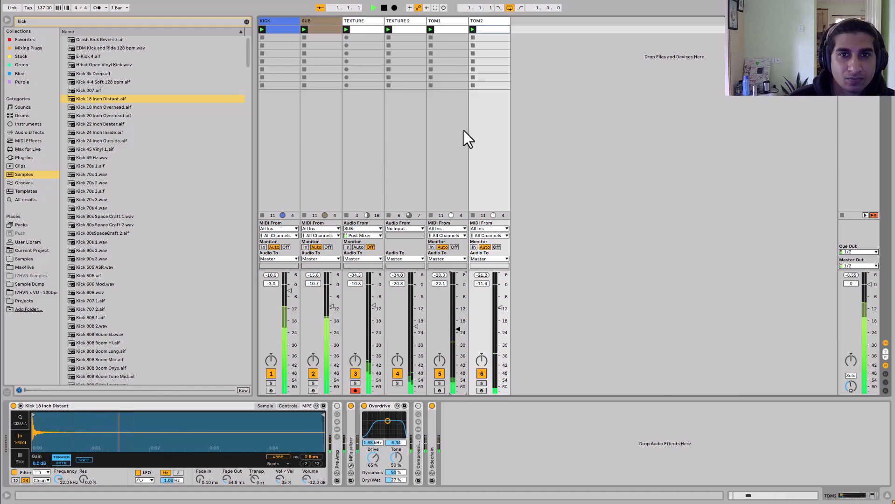
key("space")
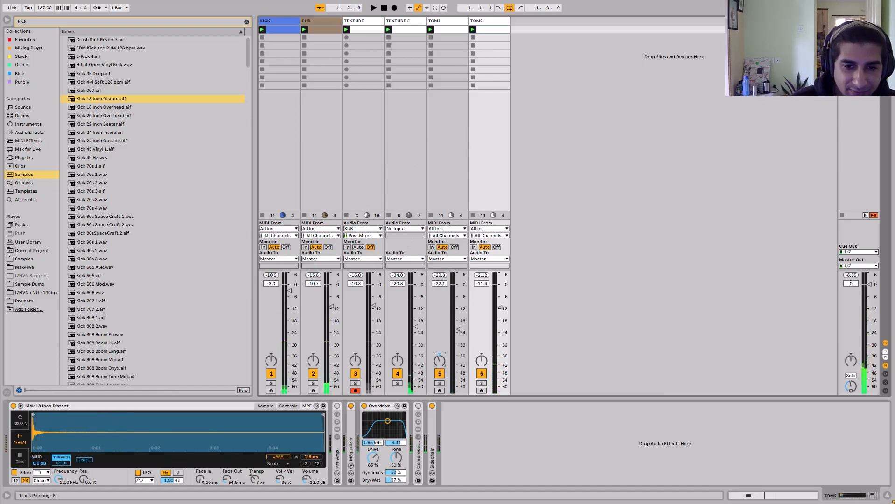
- Pan TOM2 to about 11R
left_click_drag(481, 364, 482, 359)
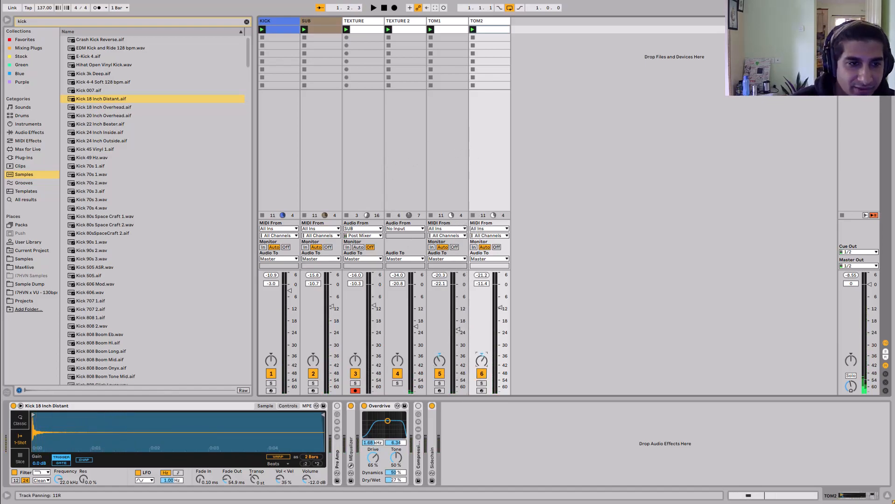
left_click(131, 191)
left_click(126, 132)
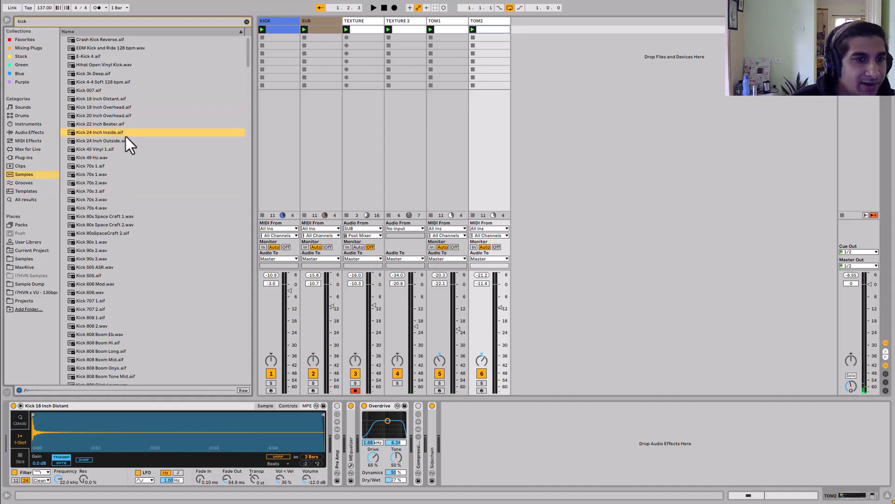
key("space")
- Duplicate TOM2 and rename the copy TOM3
right_click(496, 22)
left_click(513, 41)
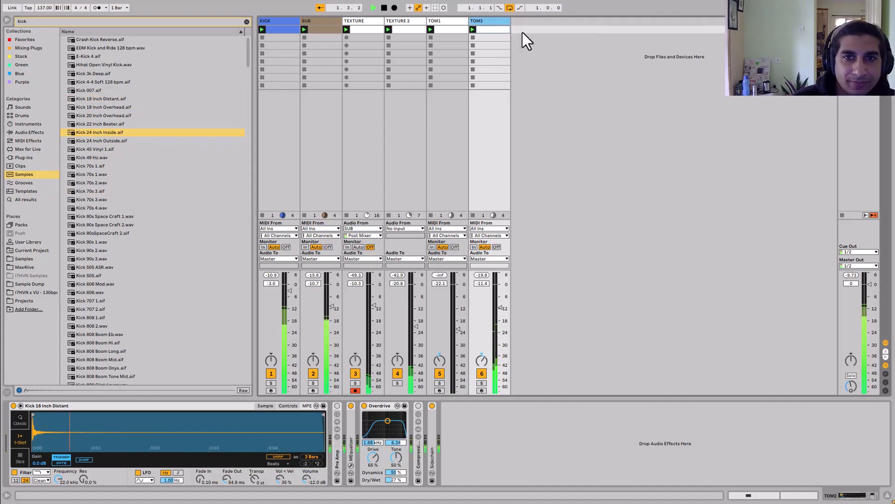
key("space")
key("ctrl+r")
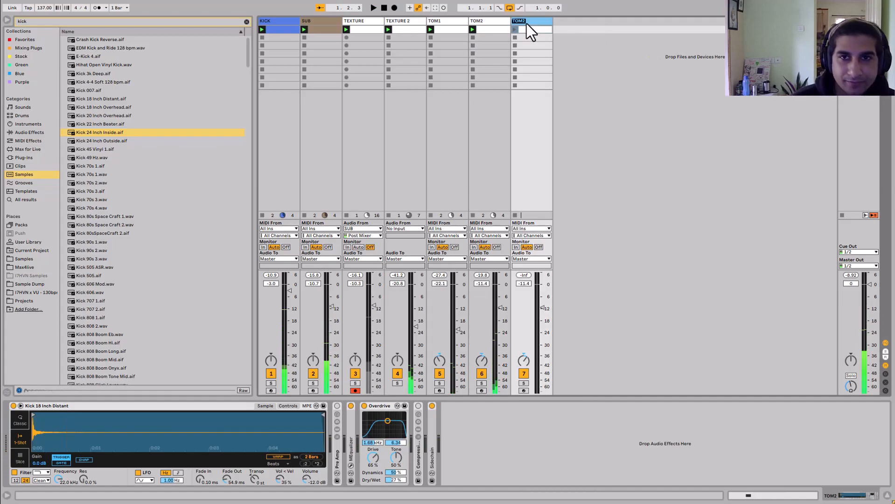
type("TOM3")
key("Return")
- Browse the kick samples and load Kick 808 Tone5 p.wav into TOM3's Simpler
scroll(149, 319, "down", 3)
left_click(149, 319)
scroll(134, 335, "down", 3)
left_click(134, 335)
scroll(135, 335, "down", 3)
left_click(134, 335)
scroll(134, 335, "down", 3)
left_click(134, 335)
scroll(135, 335, "down", 3)
left_click(135, 335)
left_click(108, 231)
left_click(107, 217)
left_click_drag(105, 214, 148, 427)
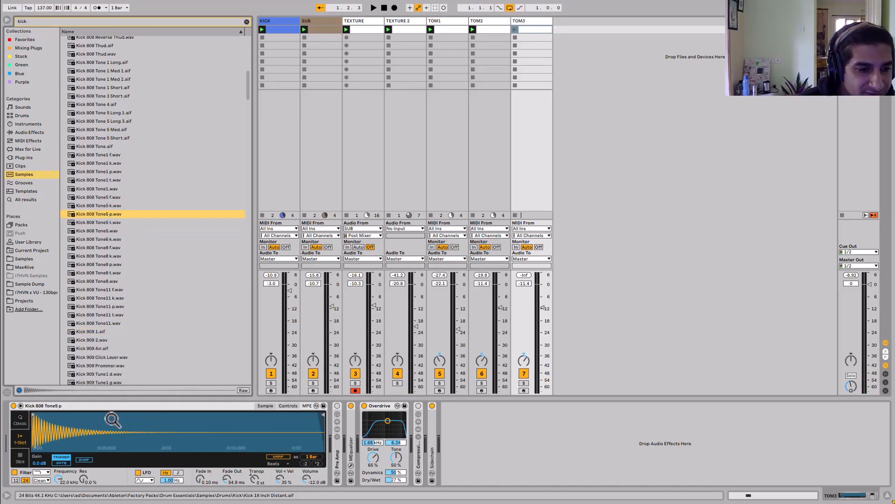
- Open TOM3's clip, delete its note and add a C3 note at 1.2.3
double_click(532, 29)
left_click_drag(364, 349, 349, 431)
key("Delete")
double_click(496, 404)
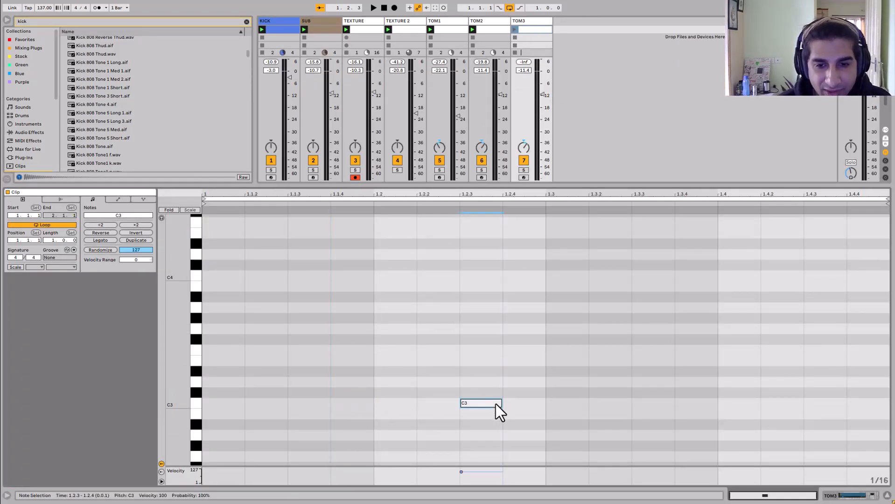
- Raise TOM3's volume to about -9.4 dB and launch its clip
left_click_drag(542, 96, 541, 90)
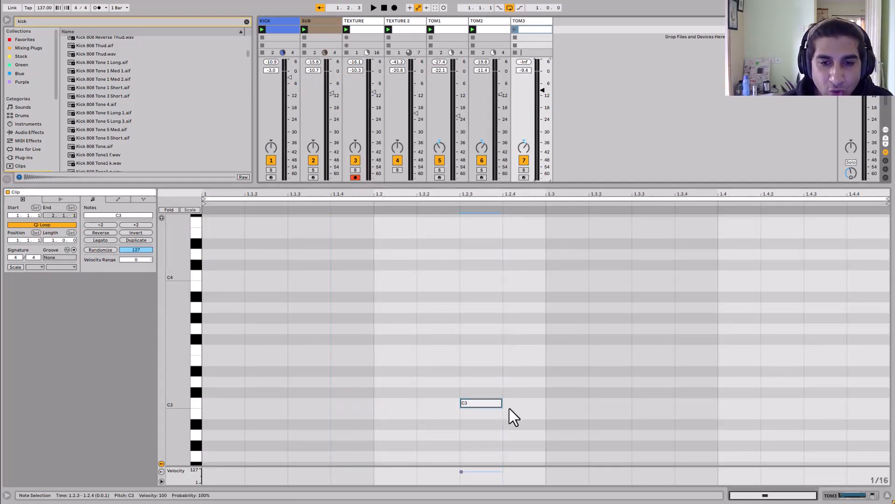
left_click(540, 21)
left_click(514, 30)
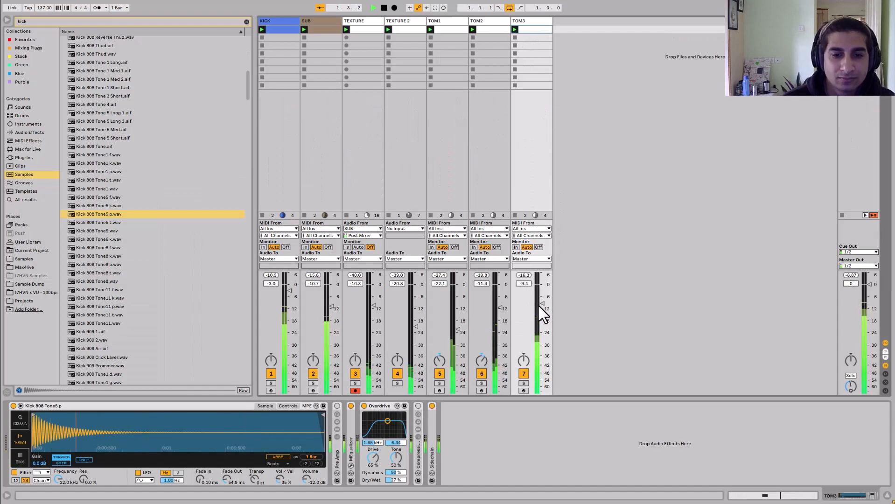
- Set TOM3's Overdrive band to about 99.6 Hz with 0% Dynamics and lower TOM3 to about -14.4 dB
left_click_drag(387, 421, 369, 424)
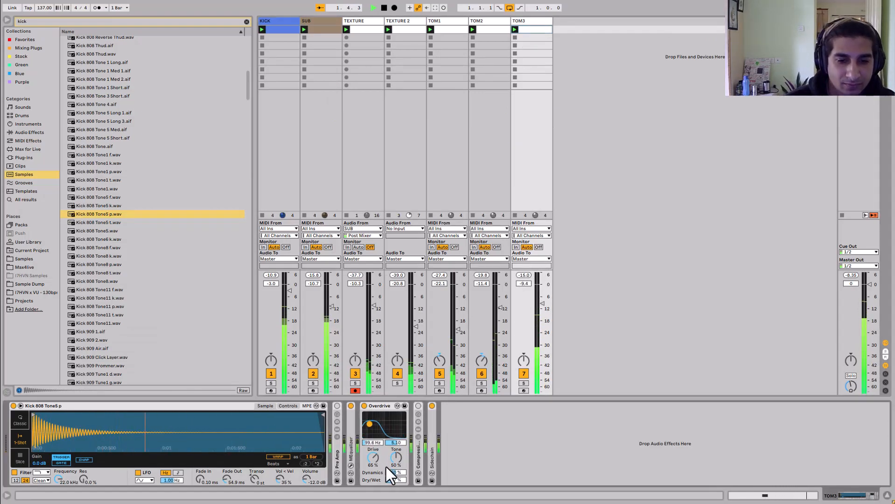
left_click_drag(390, 474, 390, 498)
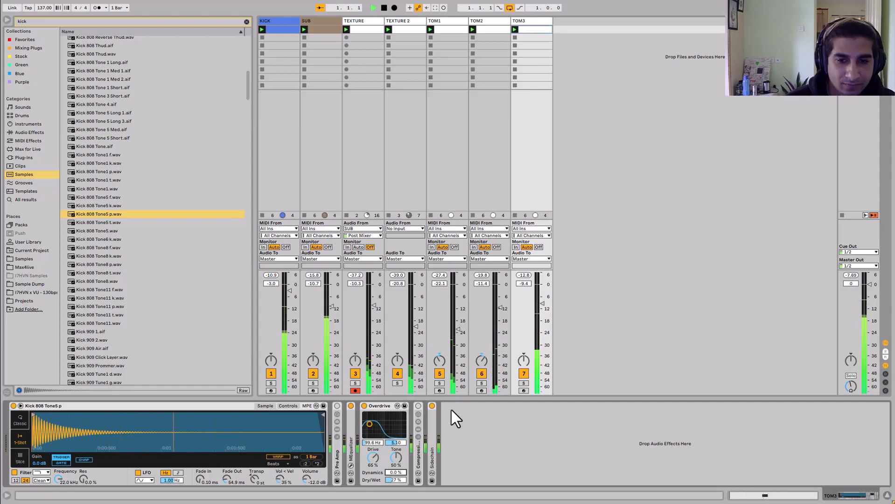
left_click_drag(543, 304, 543, 314)
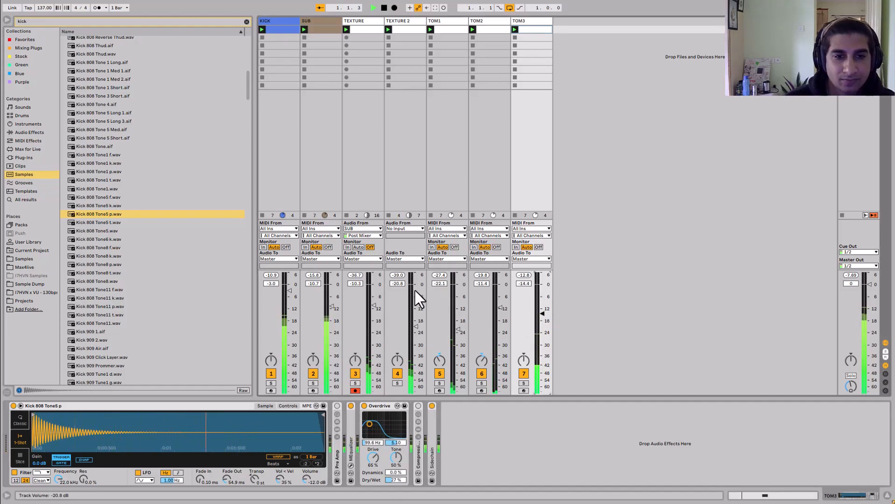
key("space")
- Group the tracks from SUB through TOM3
left_click(321, 21)
left_click(541, 23, "shift")
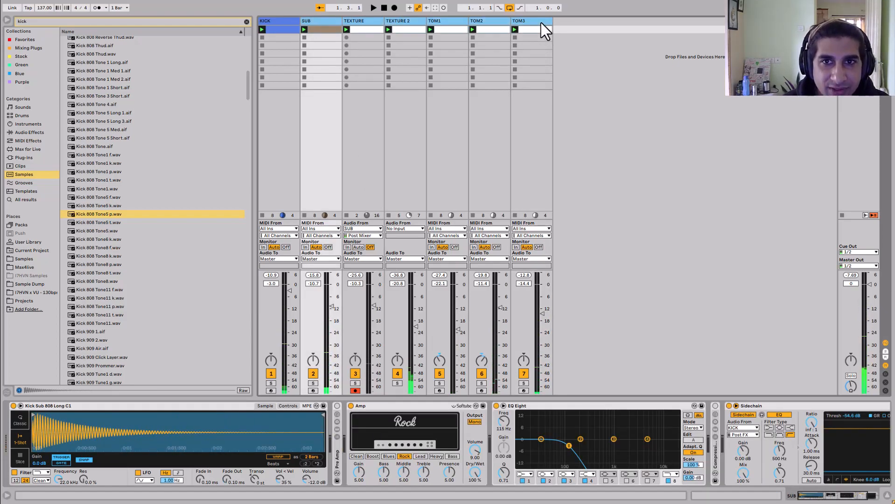
key("ctrl+g")
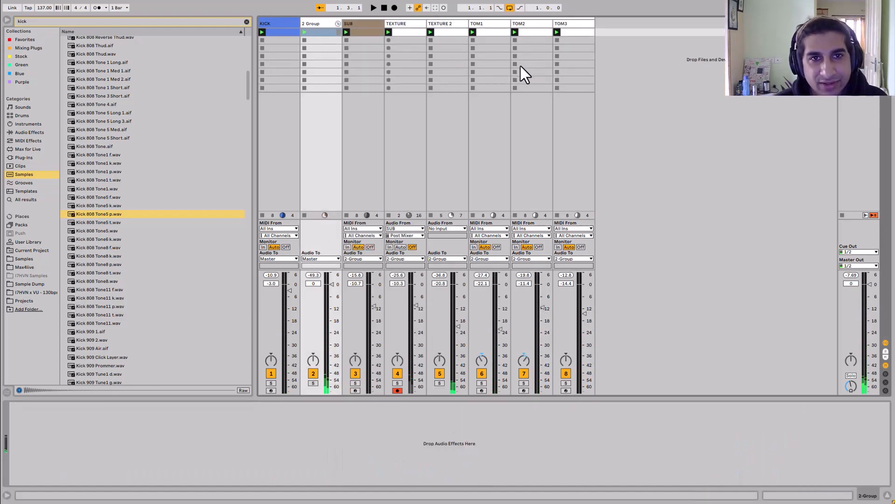
- Move the Sidechain compressor from SUB onto the 2 Group track, set its threshold to about -53.4 dB and play
left_click(361, 24)
left_click_drag(763, 405, 468, 174)
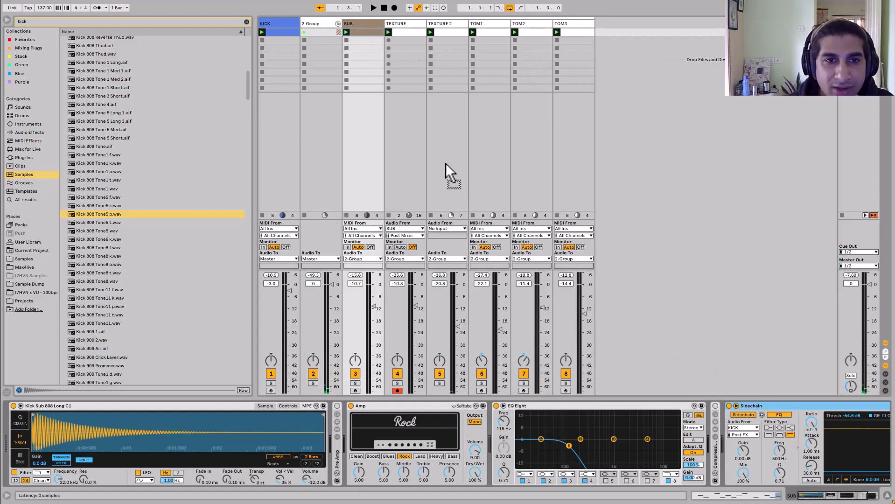
left_click_drag(326, 122, 326, 122)
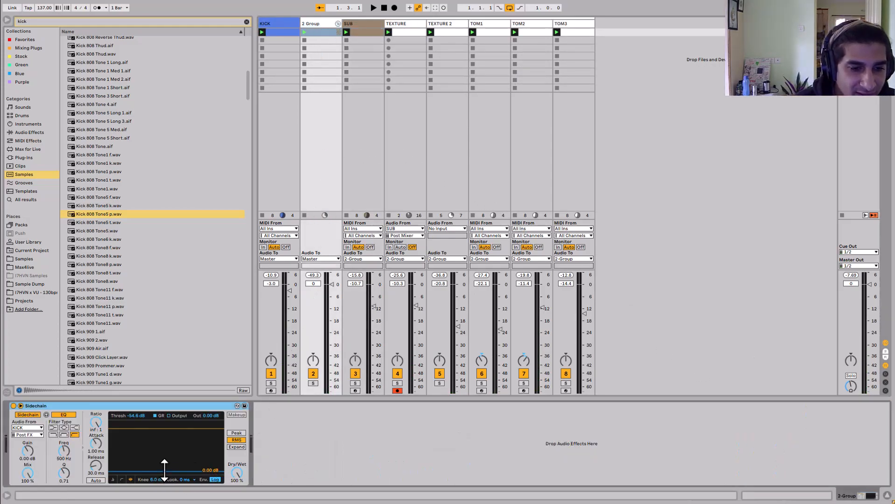
left_click_drag(164, 471, 164, 468)
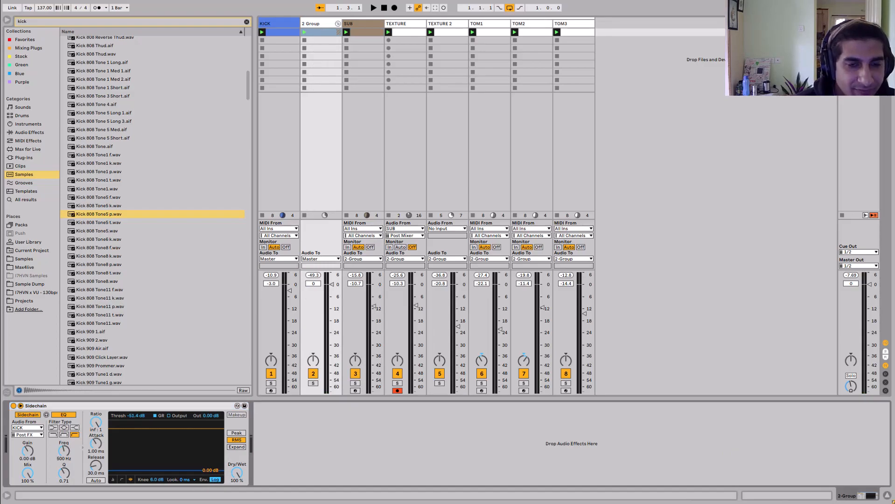
key("space")
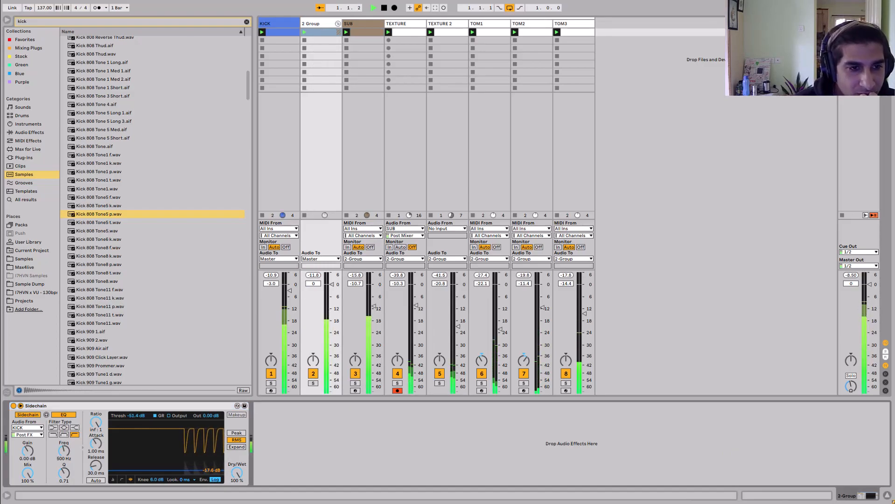
- Stop playback, search the sample browser for hat and 130 loops, and drop Hihat Convergence 130 bpm.wav onto a new audio track
left_click(127, 20)
left_click(502, 75)
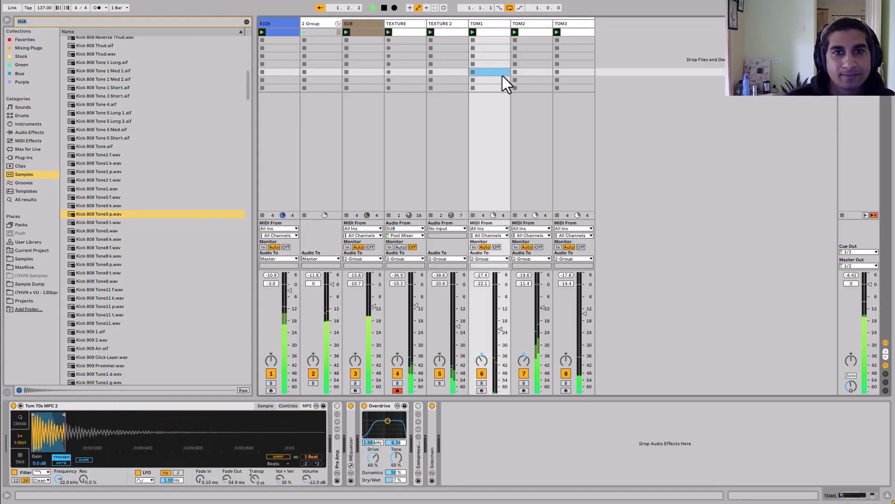
left_click(483, 24)
key("space")
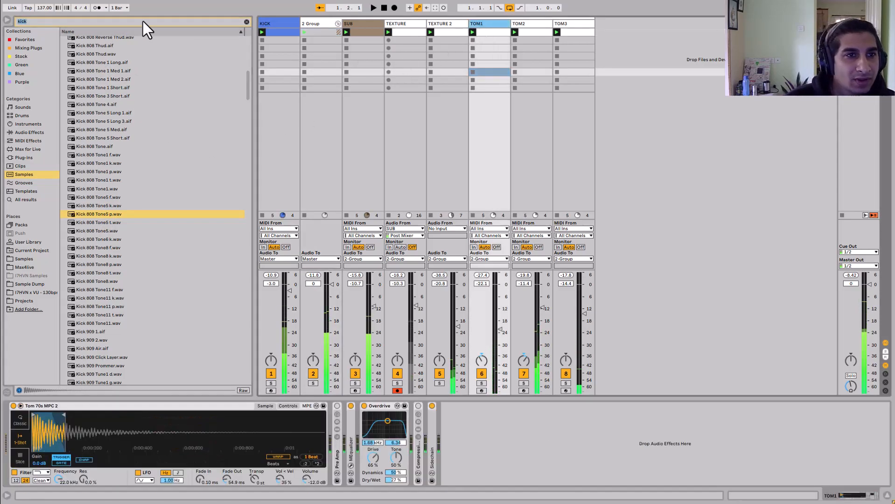
left_click(144, 19)
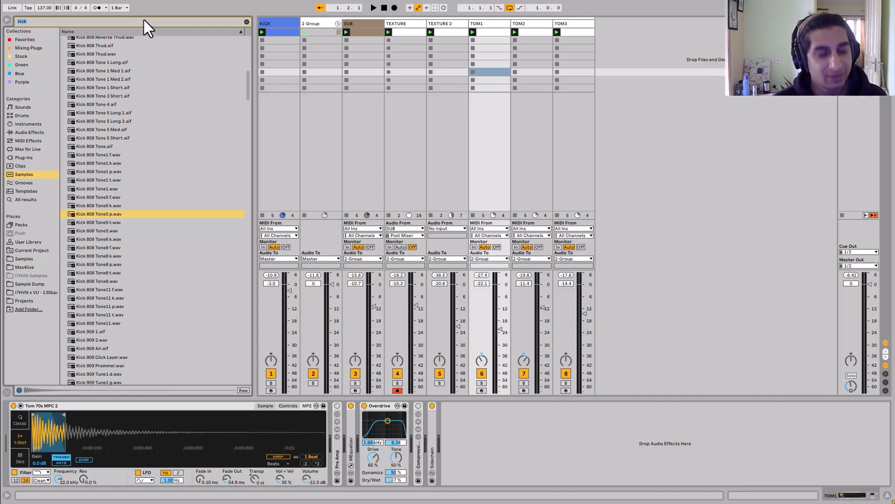
type("hat")
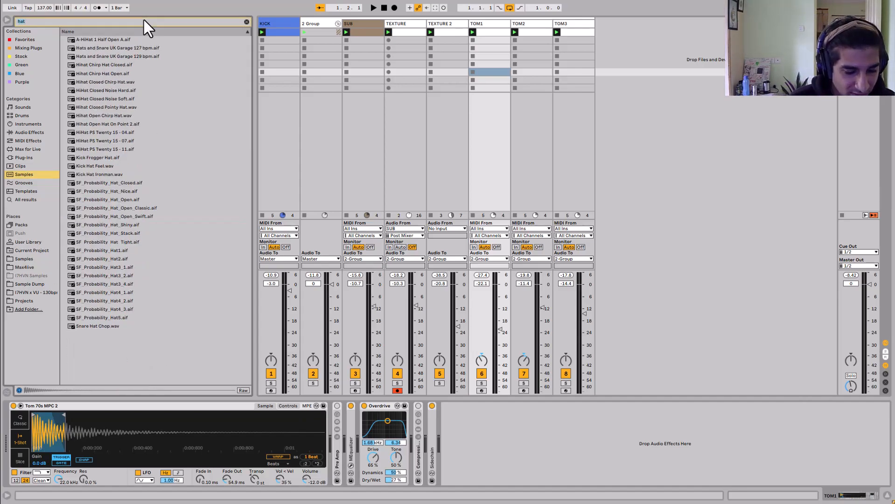
key("ctrl+f")
type("130")
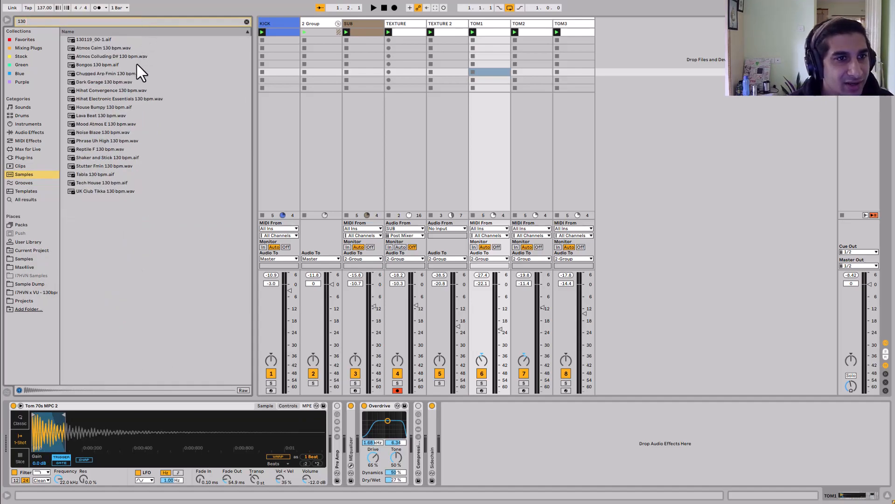
left_click(134, 72)
left_click(129, 91)
left_click(124, 96)
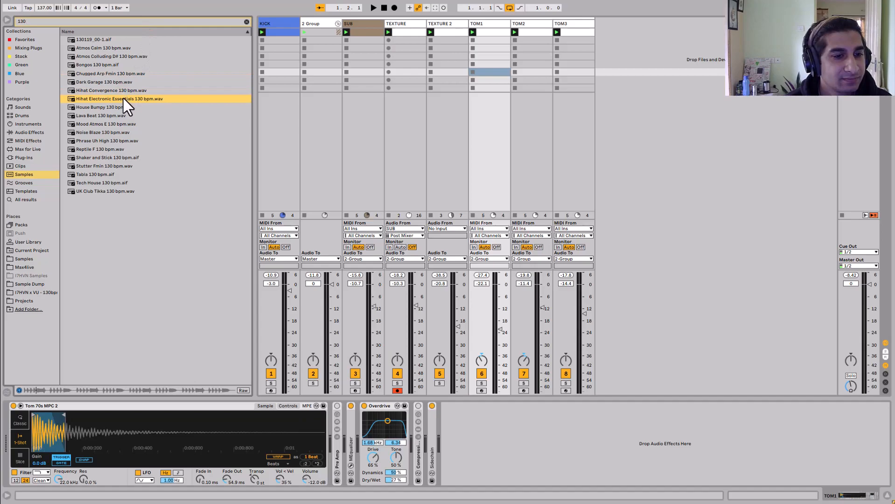
left_click_drag(122, 92, 603, 34)
- Lower the new hi-hat track to about -16.4 dB and add a Reverb with Dry/Wet about 12%
left_click_drag(625, 286, 626, 318)
left_click(29, 132)
left_click(58, 22)
type("rev")
left_click_drag(76, 49, 350, 86)
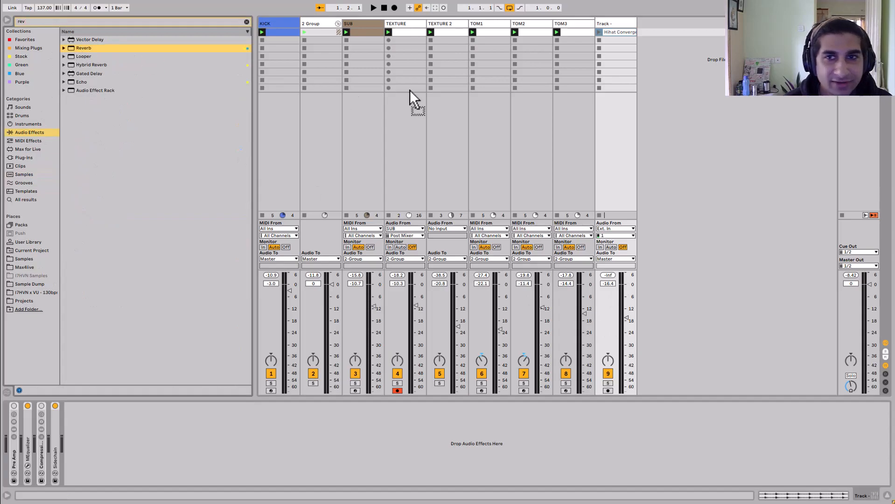
left_click_drag(601, 79, 94, 426)
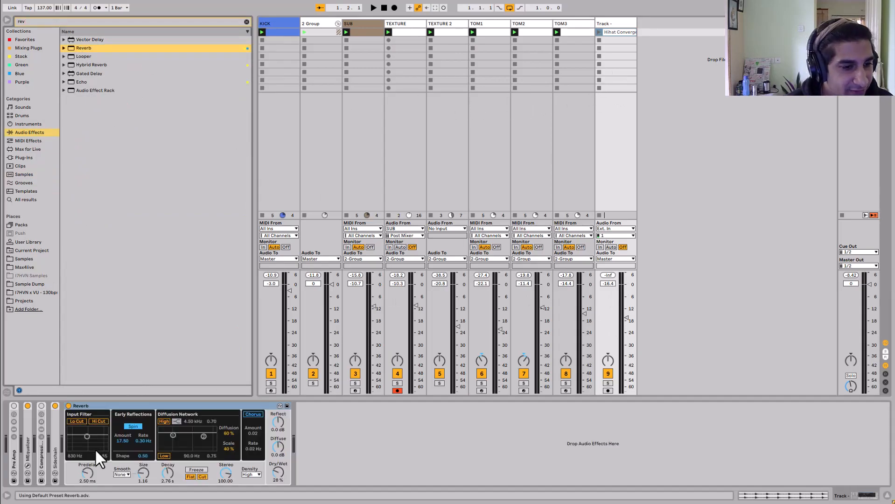
mouse_move(280, 470)
left_mouse_down()
mouse_move(280, 486)
mouse_move(278, 471)
left_mouse_up()
- Launch the hi-hat clip and adjust its Beats warp transient settings in the clip view
left_click(599, 33)
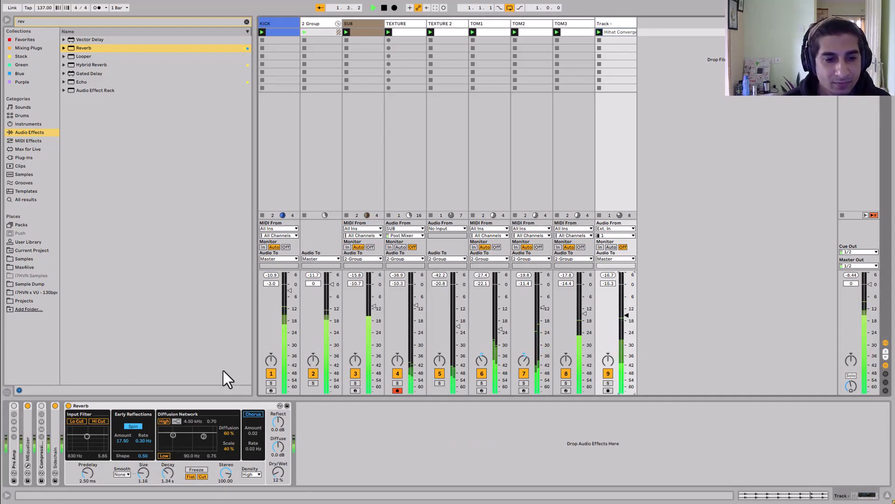
left_click(633, 33)
left_click(97, 237)
left_click(95, 244)
left_click_drag(113, 236, 141, 257)
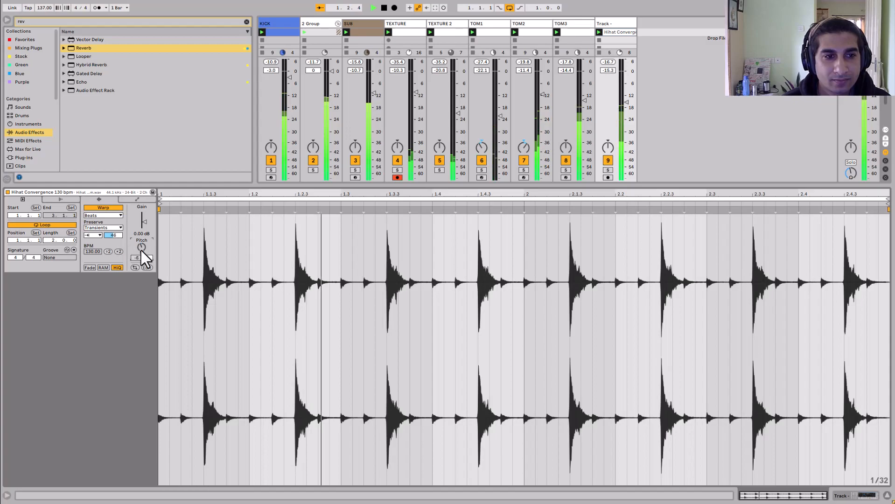
left_click_drag(141, 256, 146, 248)
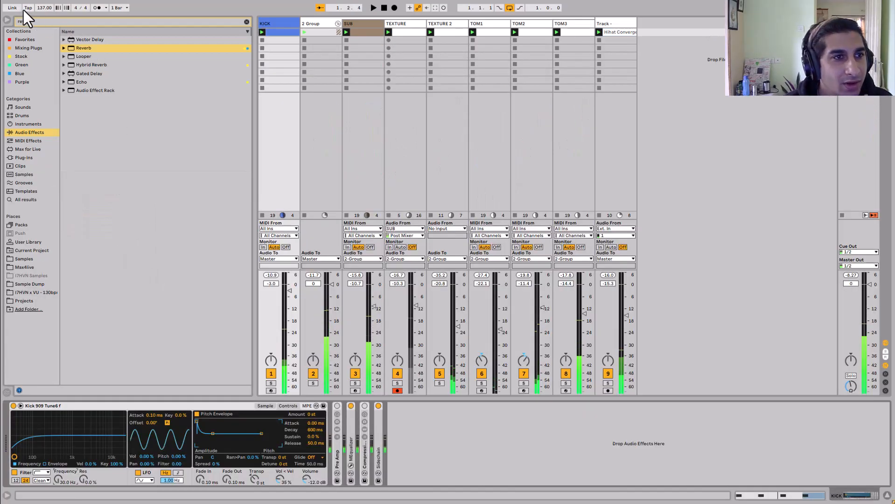
- Hide the browser and rename the new hi-hat track HAT1
left_click(7, 19)
left_click(370, 26)
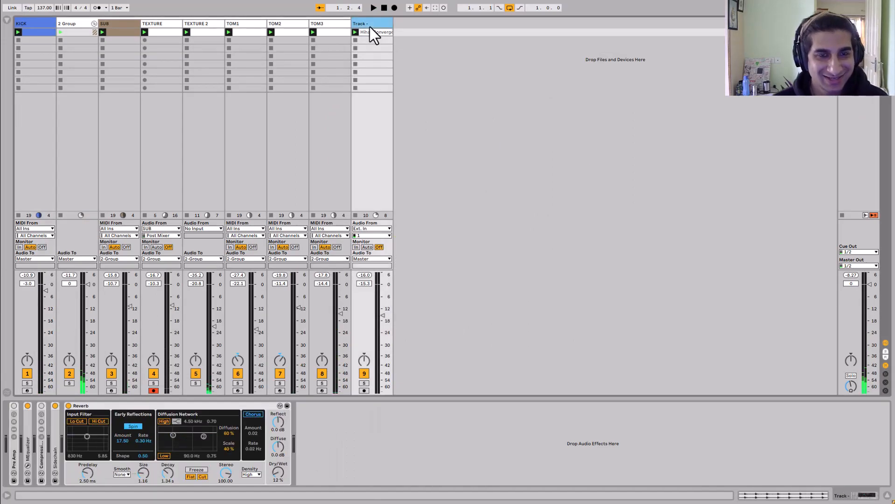
key("ctrl+r")
type("Ha")
key("Return")
key("ctrl+a")
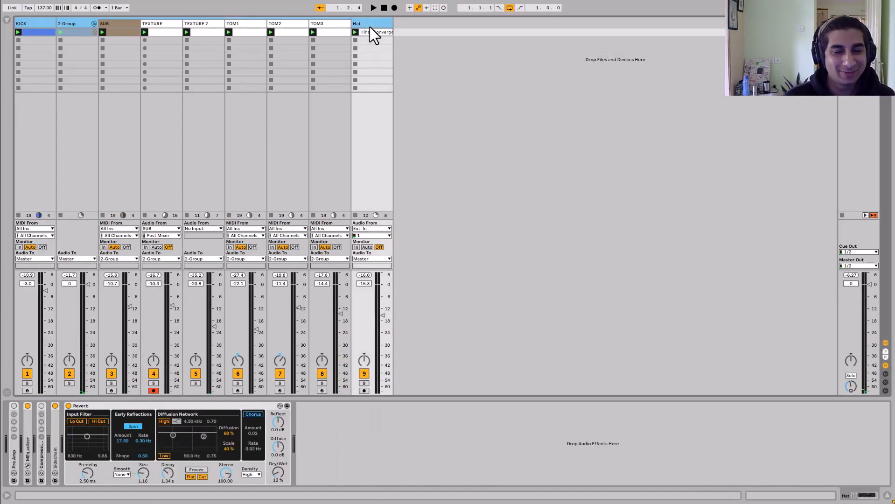
left_click(370, 27)
type("HAT1")
key("Return")
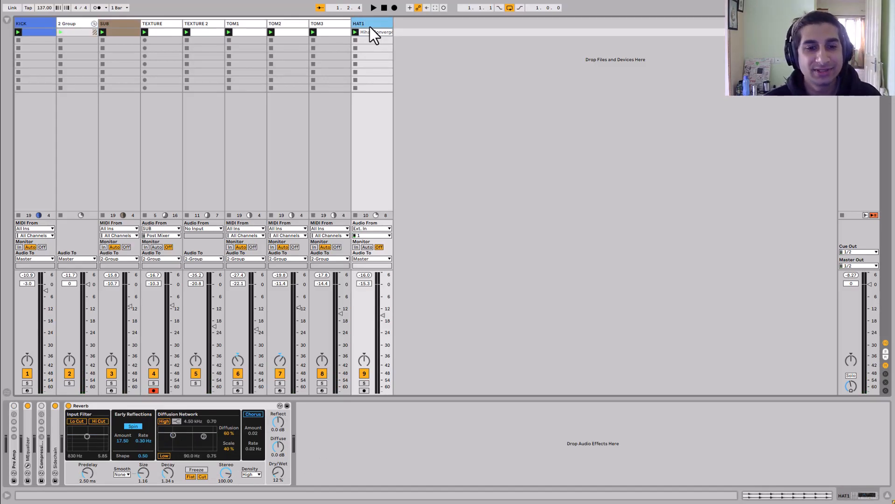
- Inspect the devices on TOM3, TOM2 and the 2 Group track
left_click(377, 104)
left_click(323, 103)
left_click(315, 50)
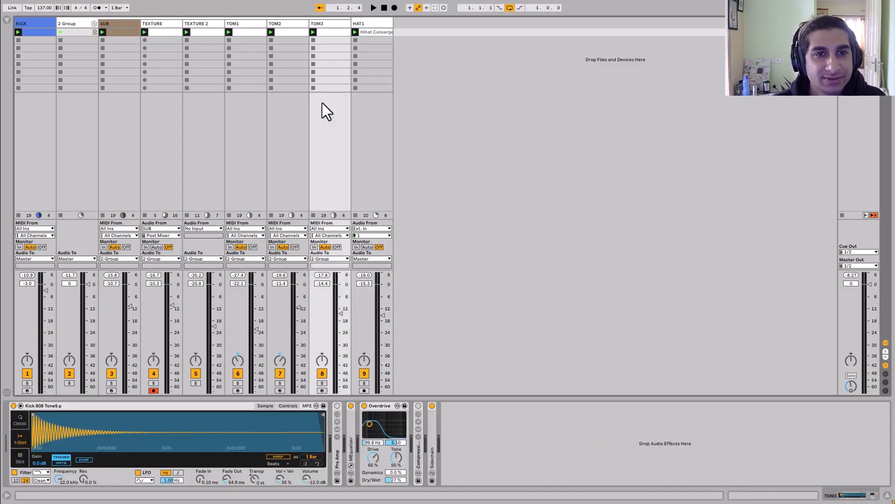
left_click(289, 53)
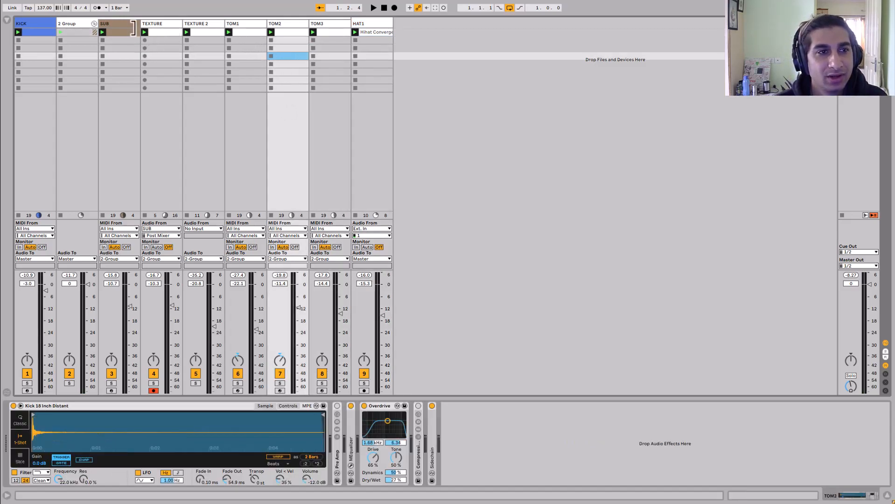
left_click(70, 23)
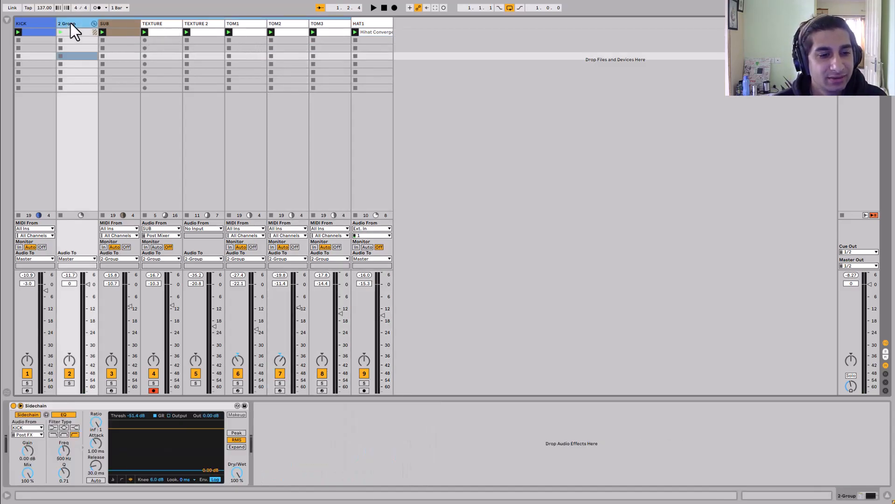